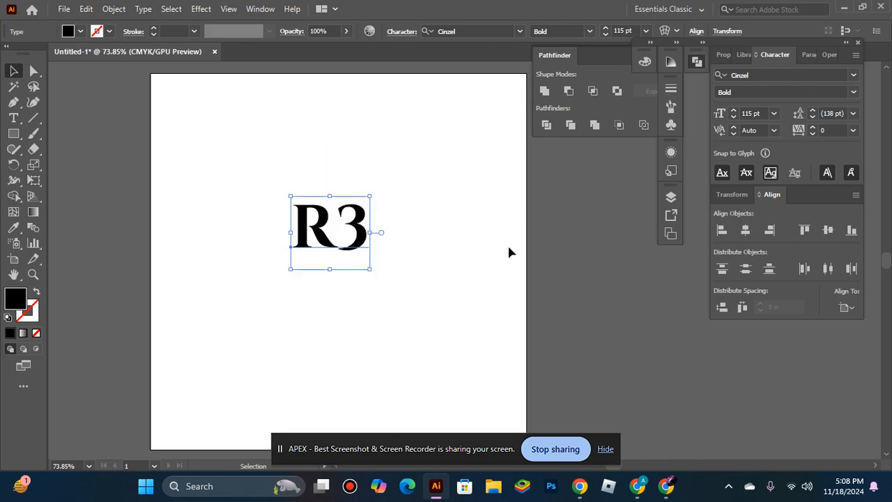
Switch to Chrome, search Google for "cinzel font family free download" and look through the results.
{"action": "left_click", "coordinate": [639, 232]}
{"action": "left_click", "coordinate": [365, 234]}
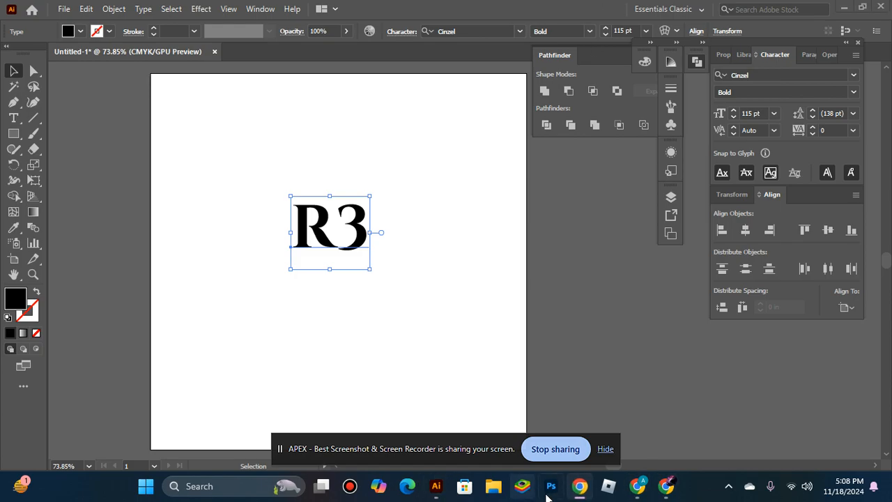
{"action": "left_click", "coordinate": [648, 490]}
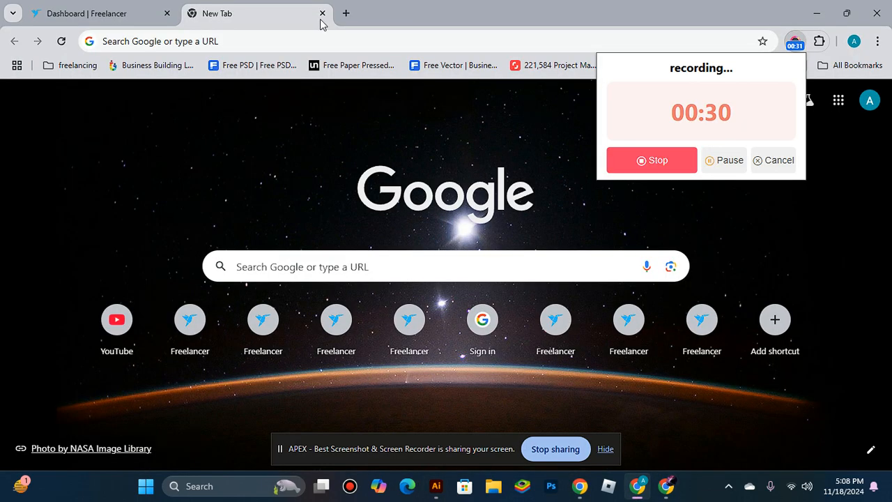
{"action": "left_click", "coordinate": [256, 41]}
{"action": "type", "text": "CINZEL "}
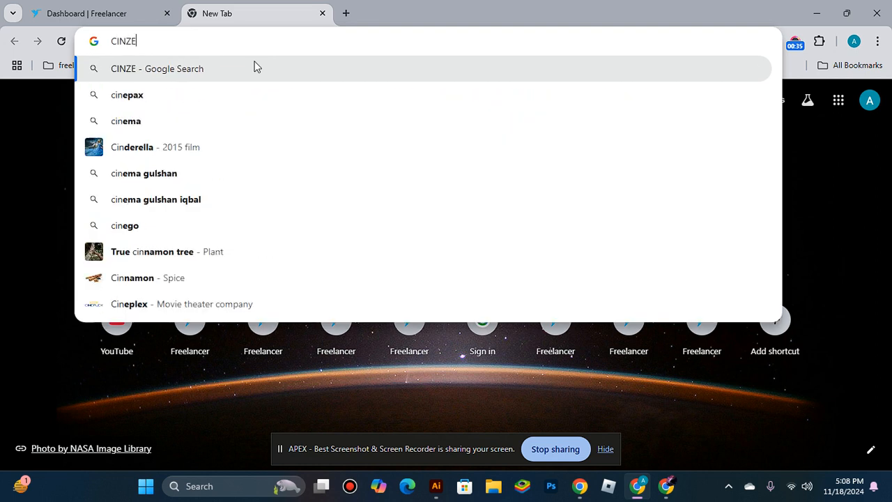
{"action": "type", "text": "FON"}
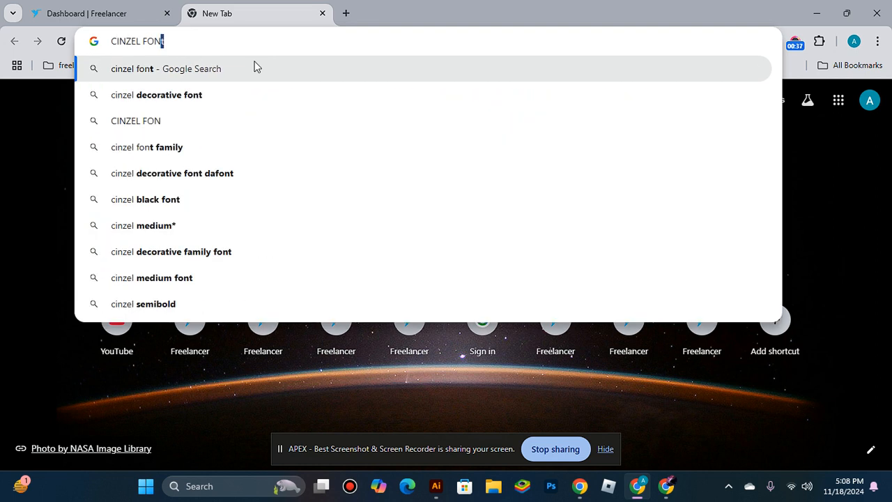
{"action": "type", "text": "T FA"}
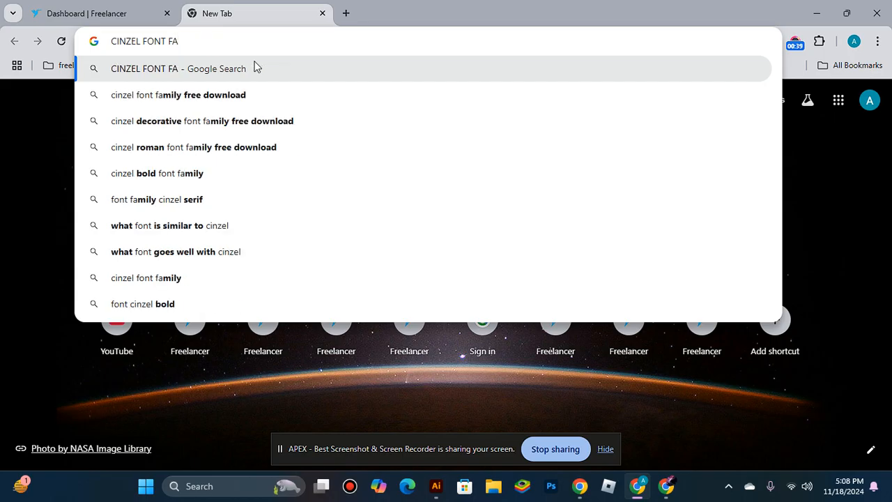
{"action": "left_click", "coordinate": [281, 85]}
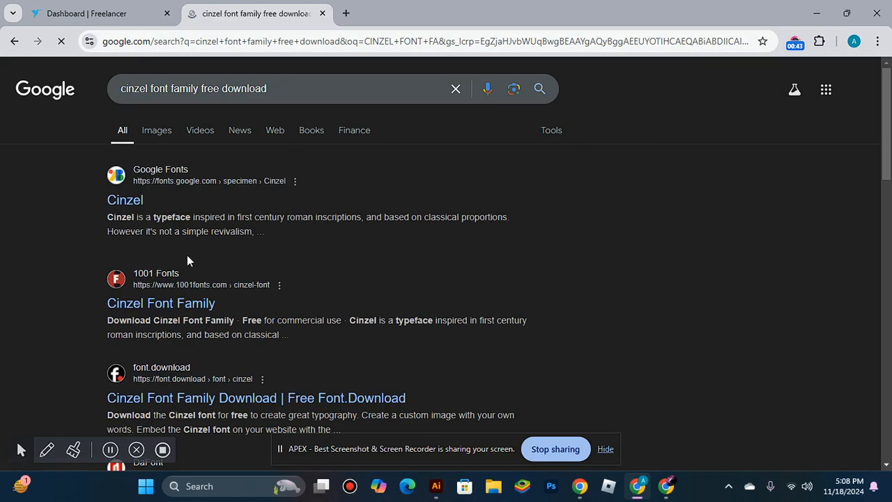
{"action": "scroll", "coordinate": [223, 320], "scroll_direction": "down", "scroll_amount": 2}
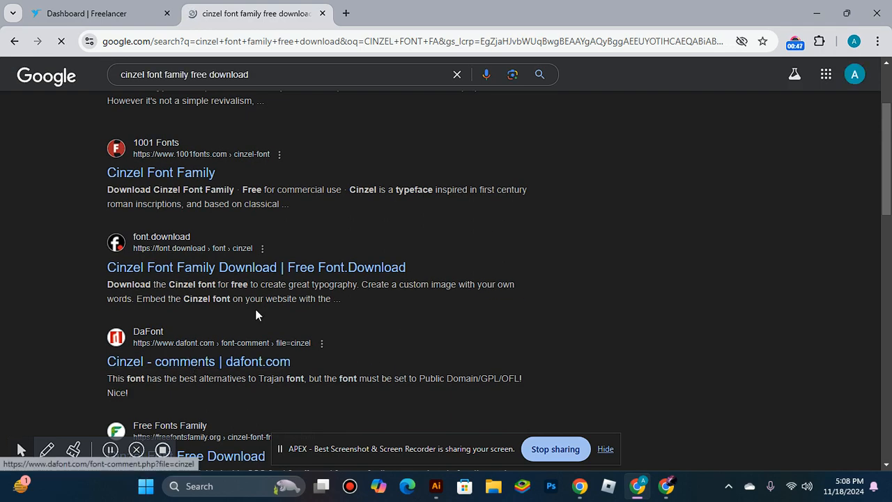
{"action": "scroll", "coordinate": [177, 354], "scroll_direction": "up", "scroll_amount": 2}
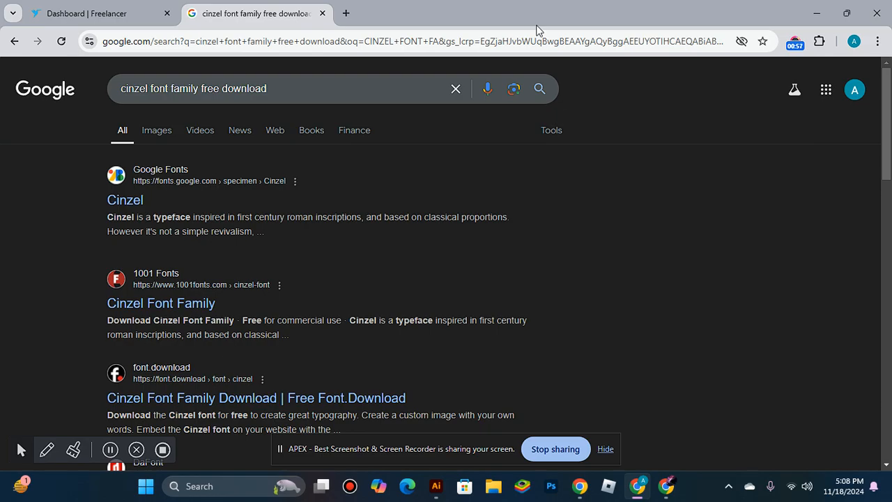
Switch back to Illustrator, convert the R3 text to outlines and ungroup the letters.
{"action": "left_click", "coordinate": [437, 486]}
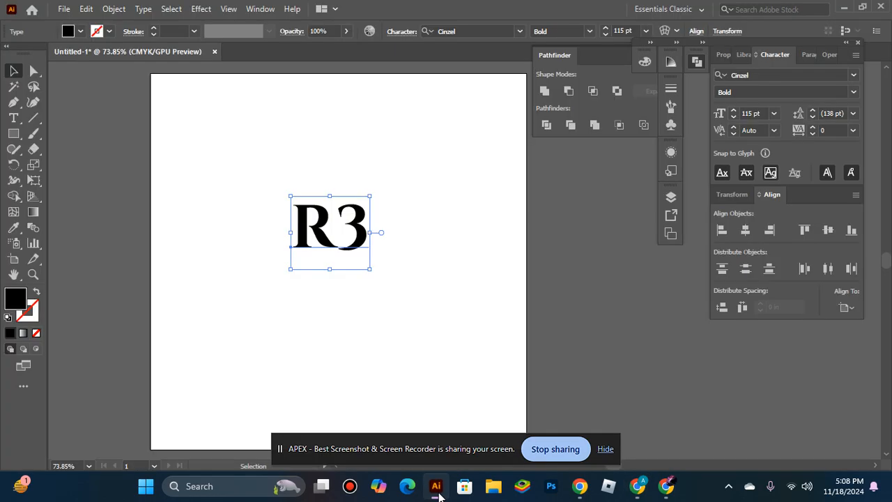
{"action": "right_click", "coordinate": [318, 219]}
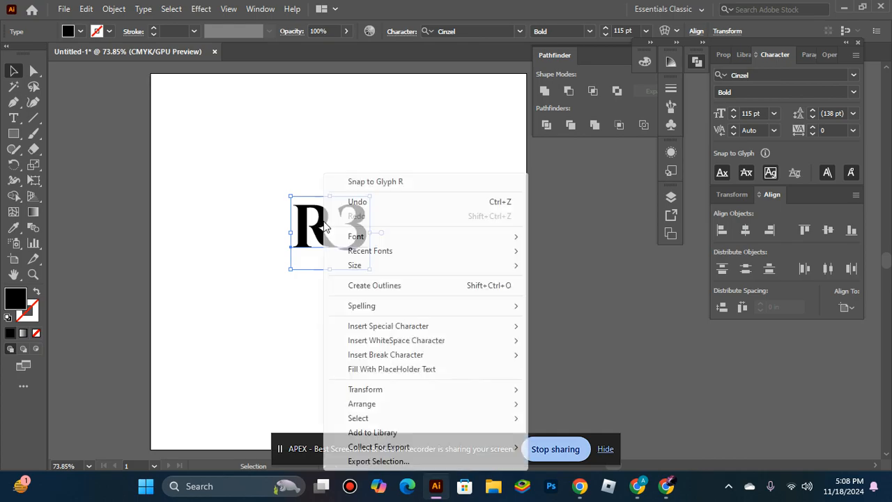
{"action": "left_click", "coordinate": [438, 285]}
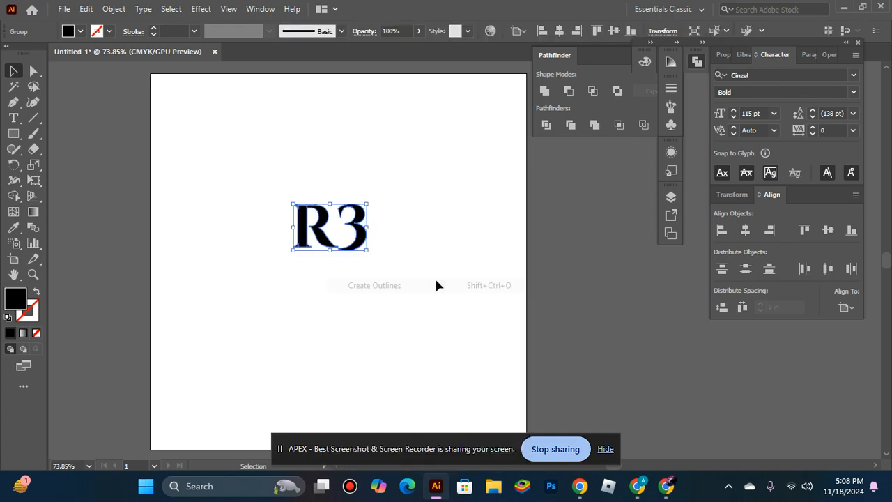
{"action": "right_click", "coordinate": [323, 222]}
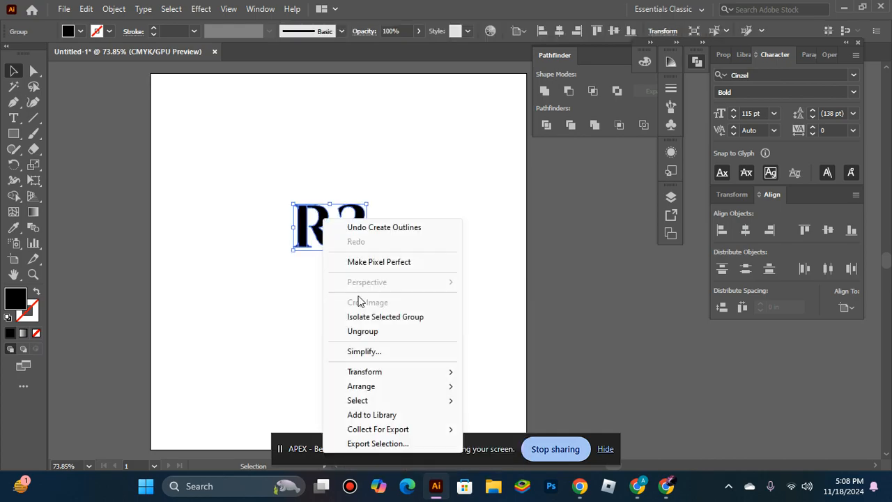
{"action": "left_click", "coordinate": [359, 331]}
Move the 3 up and left so it sits closer beside the R, above its leg.
{"action": "left_click", "coordinate": [358, 291]}
{"action": "double_click", "coordinate": [354, 262], "text": "ctrl"}
{"action": "left_click", "coordinate": [585, 245], "text": "ctrl"}
{"action": "left_click_drag", "start_coordinate": [462, 184], "coordinate": [347, 256]}
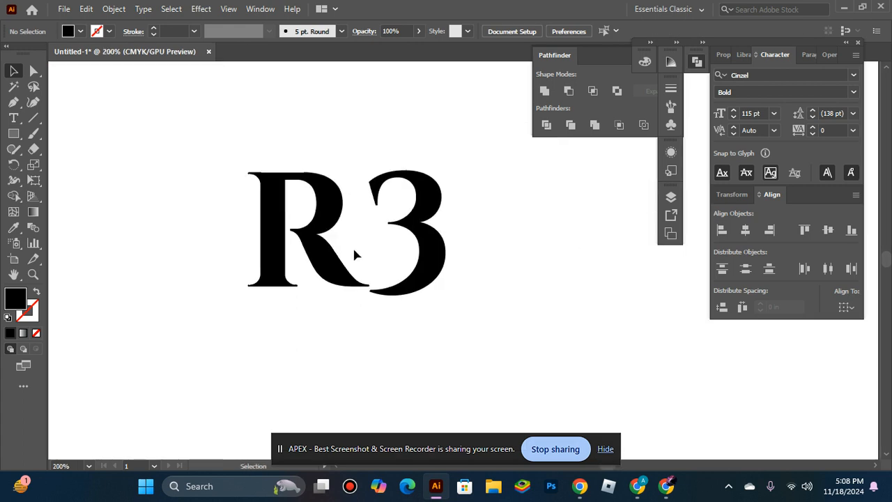
{"action": "left_click_drag", "start_coordinate": [429, 237], "coordinate": [397, 203]}
{"action": "left_click", "coordinate": [555, 230]}
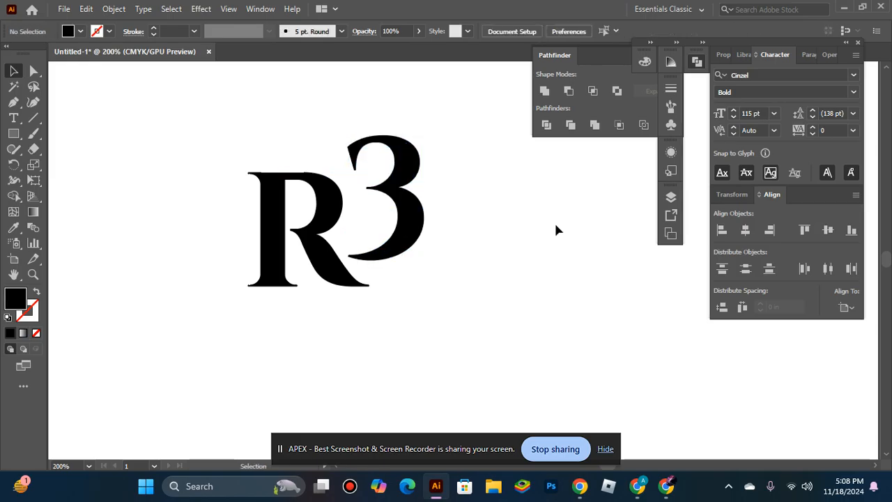
Round the outer lower-left corner of the R's stem with the Direct Selection tool.
{"action": "left_click", "coordinate": [273, 257]}
{"action": "left_click", "coordinate": [309, 305]}
{"action": "left_click", "coordinate": [288, 248]}
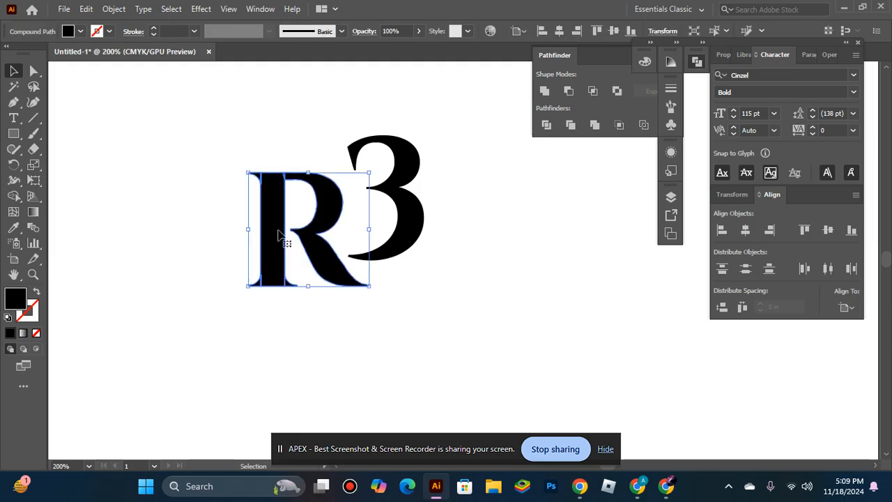
{"action": "left_click", "coordinate": [335, 307]}
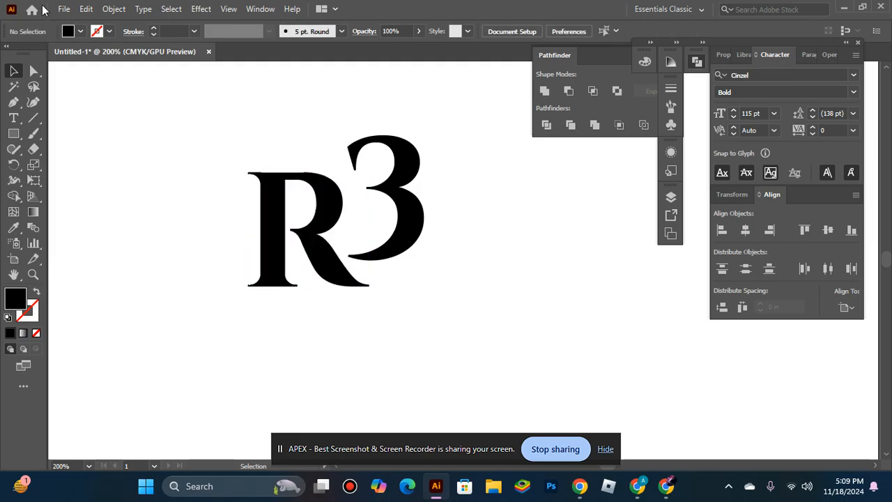
{"action": "left_click", "coordinate": [274, 204]}
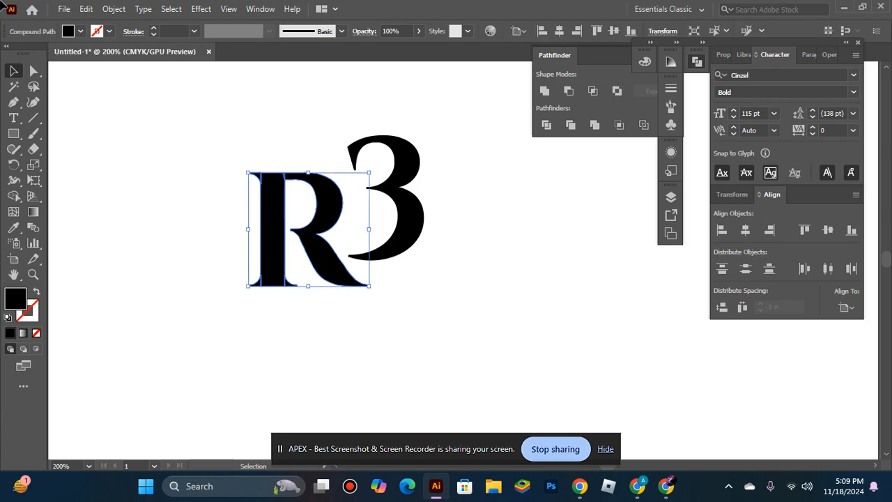
{"action": "left_click", "coordinate": [37, 75]}
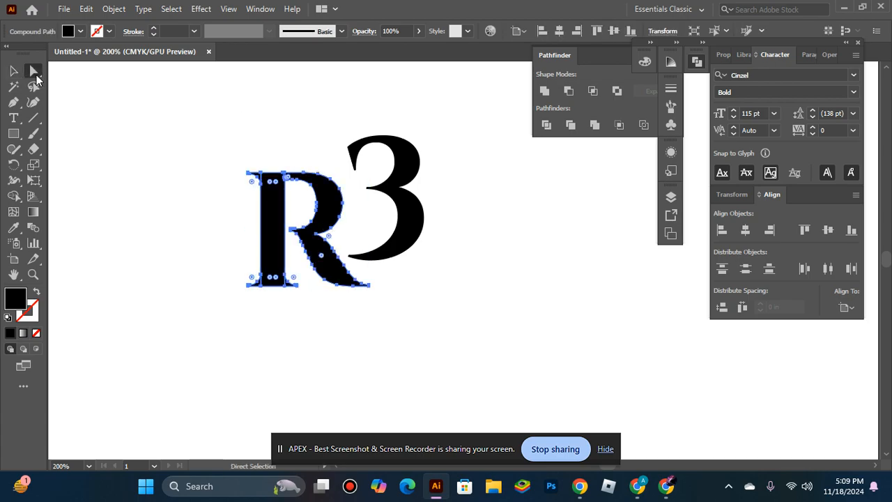
{"action": "left_click", "coordinate": [285, 289], "text": "ctrl"}
{"action": "left_click", "coordinate": [305, 278], "text": "ctrl"}
{"action": "left_click", "coordinate": [627, 214], "text": "ctrl"}
{"action": "left_click_drag", "start_coordinate": [662, 211], "coordinate": [433, 275]}
{"action": "left_click_drag", "start_coordinate": [237, 354], "coordinate": [300, 307]}
{"action": "left_click", "coordinate": [287, 411]}
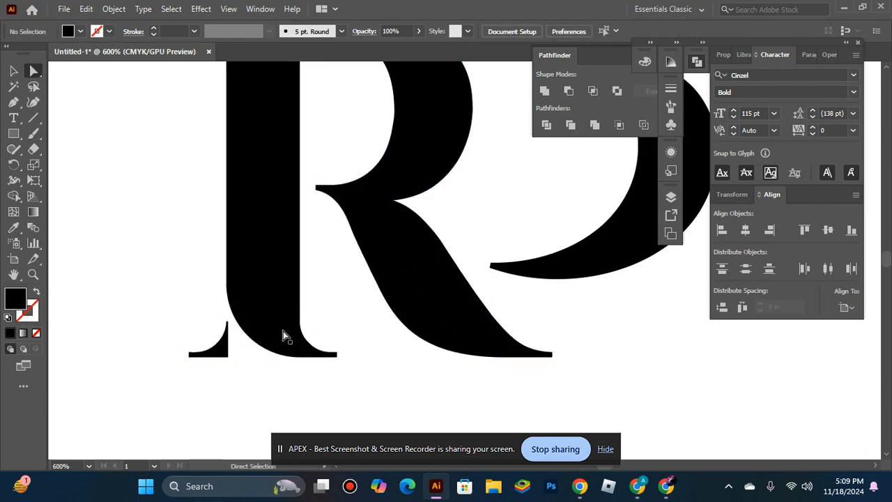
Round the outer upper-left corner of the R's stem to match its rounded lower corner.
{"action": "left_click", "coordinate": [335, 344], "text": "ctrl+alt"}
{"action": "left_click", "coordinate": [336, 344], "text": "ctrl+alt"}
{"action": "left_click_drag", "start_coordinate": [547, 225], "coordinate": [350, 327]}
{"action": "left_click", "coordinate": [343, 300], "text": "ctrl"}
{"action": "left_click", "coordinate": [481, 291], "text": "ctrl"}
{"action": "left_click", "coordinate": [441, 220], "text": "ctrl"}
{"action": "left_click_drag", "start_coordinate": [478, 181], "coordinate": [327, 382]}
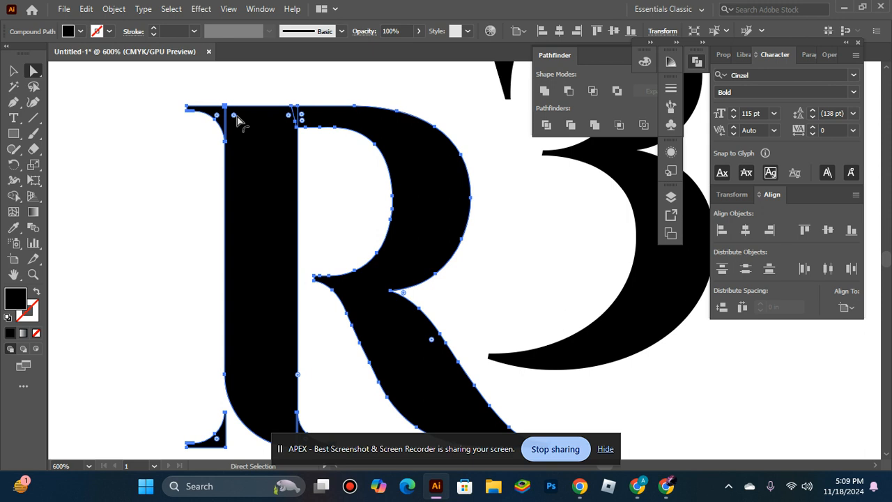
{"action": "left_click", "coordinate": [147, 241]}
{"action": "scroll", "coordinate": [352, 230], "scroll_direction": "down", "scroll_amount": 1}
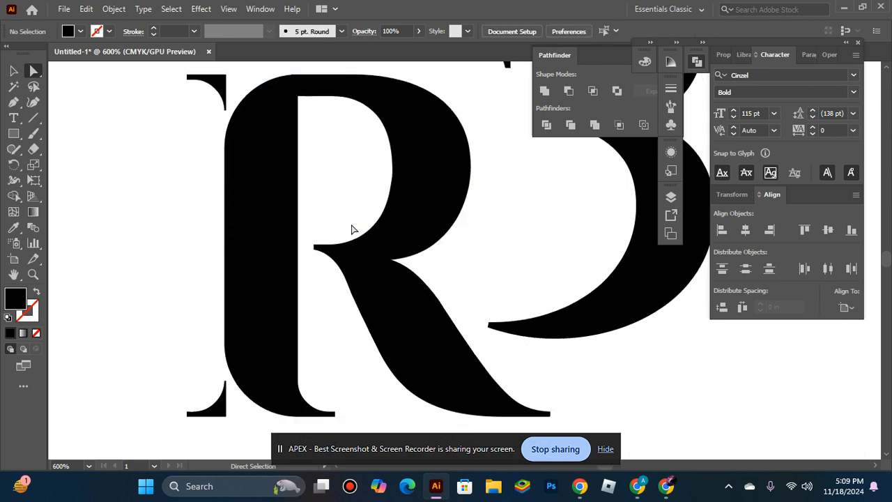
Delete the detached serif fragment at the upper left of the R.
{"action": "key", "text": "ctrl+minus"}
{"action": "key", "text": "ctrl+minus"}
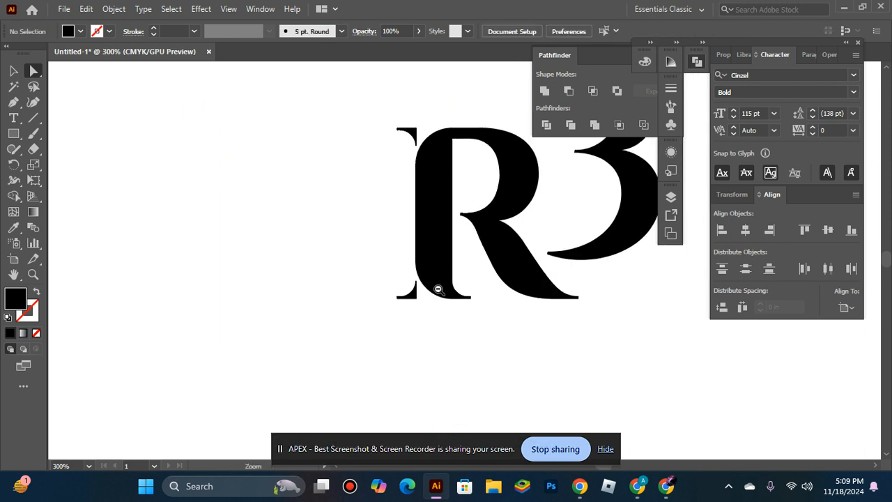
{"action": "left_click_drag", "start_coordinate": [676, 308], "coordinate": [445, 309]}
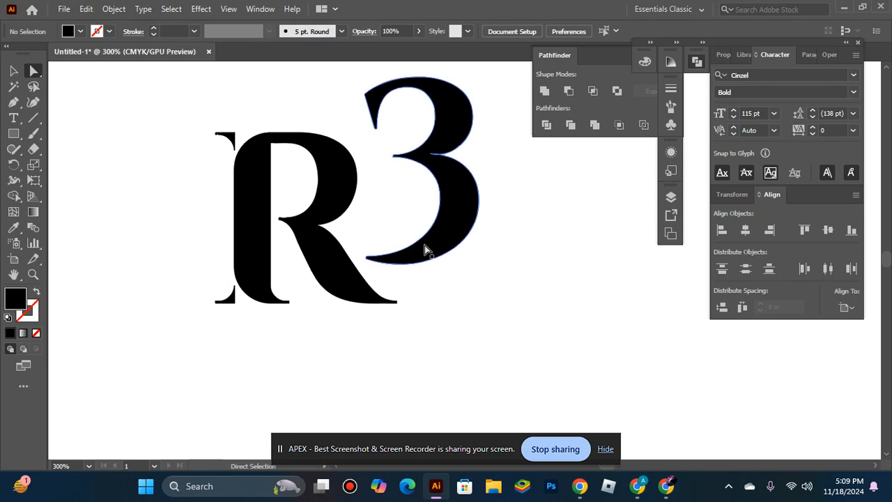
{"action": "left_click", "coordinate": [230, 139]}
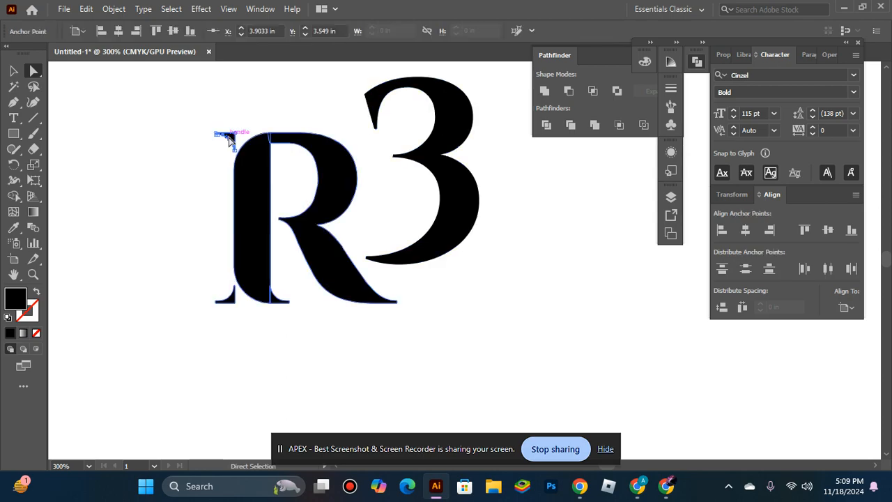
{"action": "key", "text": "Delete"}
{"action": "left_click", "coordinate": [13, 71]}
{"action": "left_click", "coordinate": [225, 135]}
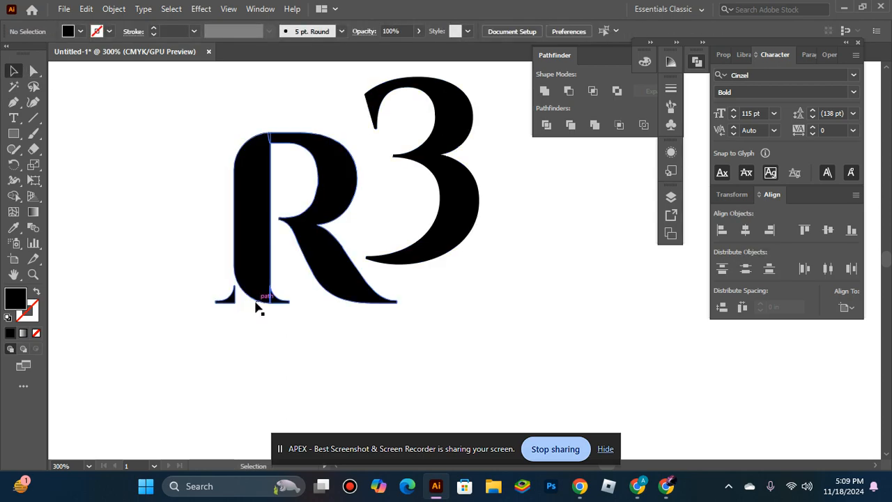
{"action": "left_click", "coordinate": [227, 299]}
{"action": "key", "text": "Delete"}
{"action": "key", "text": "ctrl+z"}
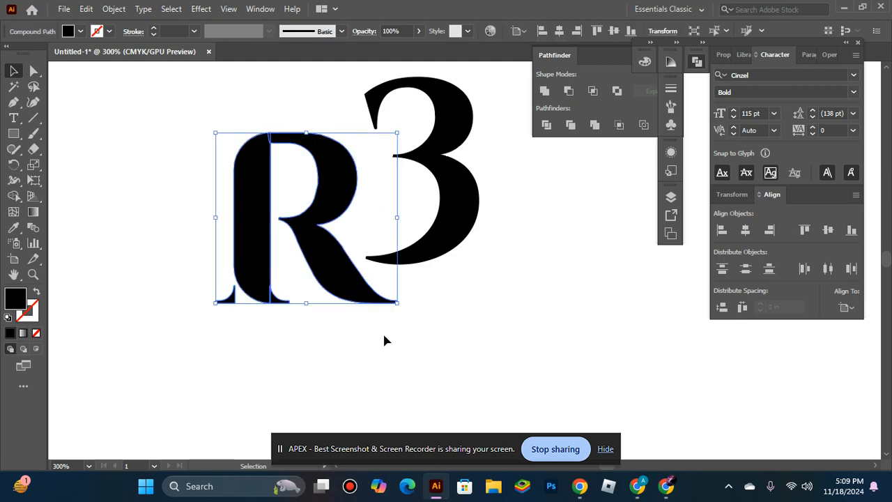
Isolate the R's compound path, delete the detached lower-left serif fragment and leave isolation mode.
{"action": "double_click", "coordinate": [231, 298]}
{"action": "left_click", "coordinate": [231, 299]}
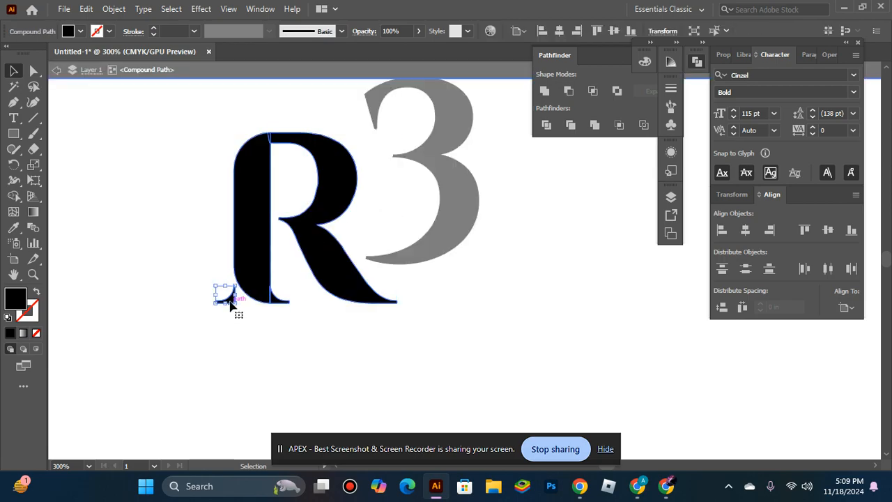
{"action": "key", "text": "Delete"}
{"action": "key", "text": "Escape"}
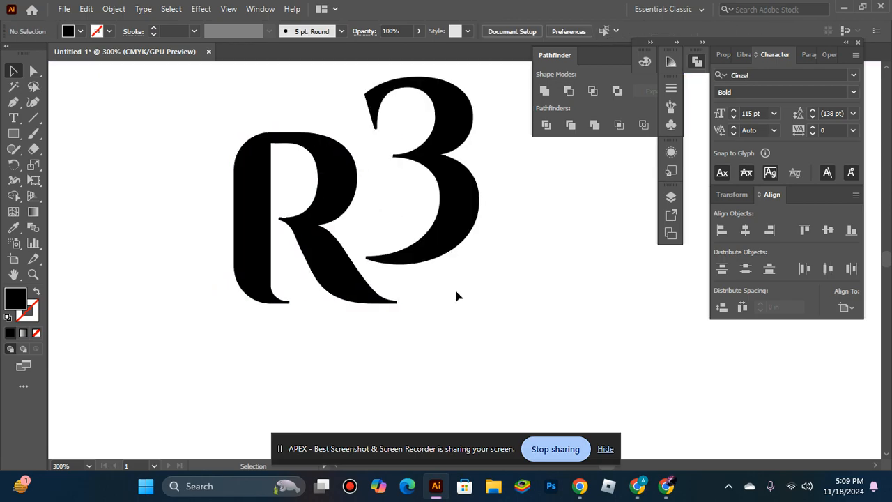
Slightly round the sharp outer notch where the R's bowl meets its leg, using Direct Selection.
{"action": "left_click_drag", "start_coordinate": [436, 282], "coordinate": [386, 343]}
{"action": "left_click", "coordinate": [318, 357]}
{"action": "left_click", "coordinate": [35, 71]}
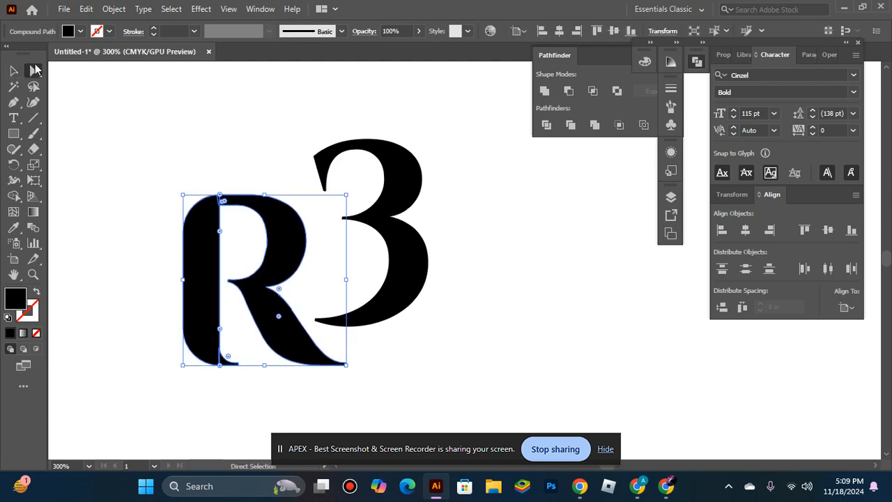
{"action": "left_click", "coordinate": [262, 325], "text": "ctrl"}
{"action": "left_click", "coordinate": [449, 324], "text": "ctrl"}
{"action": "left_click_drag", "start_coordinate": [517, 178], "coordinate": [406, 278]}
{"action": "mouse_move", "coordinate": [426, 241]}
{"action": "left_mouse_down"}
{"action": "mouse_move", "coordinate": [385, 277]}
{"action": "mouse_move", "coordinate": [425, 239]}
{"action": "left_mouse_up"}
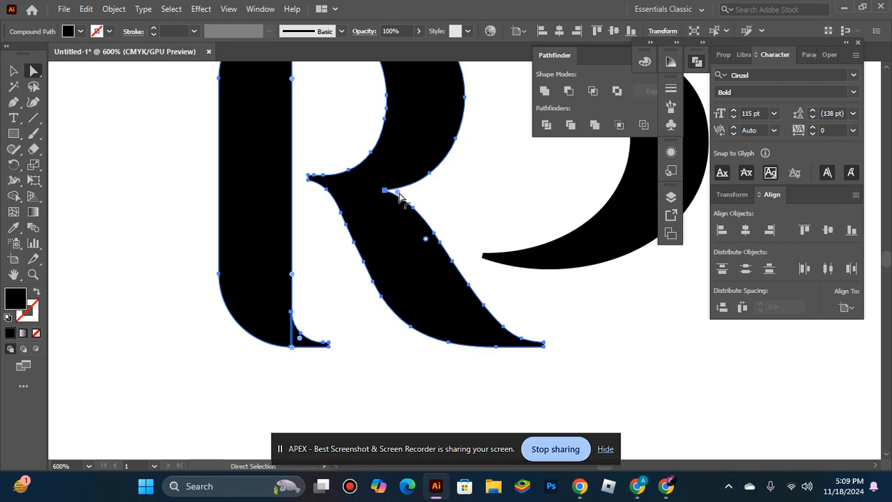
{"action": "mouse_move", "coordinate": [398, 199]}
{"action": "left_mouse_down"}
{"action": "mouse_move", "coordinate": [408, 193]}
{"action": "mouse_move", "coordinate": [404, 203]}
{"action": "left_mouse_up"}
{"action": "left_click", "coordinate": [392, 325]}
Round the sharp upper-left corner of the 3's top terminal with Direct Selection.
{"action": "left_click", "coordinate": [422, 283], "text": "ctrl+alt"}
{"action": "left_click", "coordinate": [482, 246], "text": "ctrl+alt"}
{"action": "left_click_drag", "start_coordinate": [478, 215], "coordinate": [336, 257]}
{"action": "left_click", "coordinate": [446, 177]}
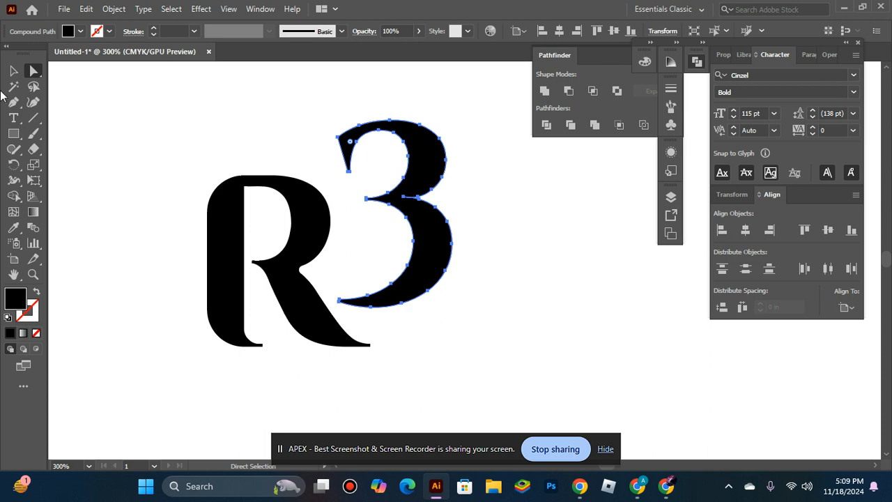
{"action": "left_click", "coordinate": [404, 182], "text": "ctrl"}
{"action": "left_click", "coordinate": [425, 202], "text": "ctrl"}
{"action": "left_click_drag", "start_coordinate": [403, 258], "coordinate": [595, 297]}
{"action": "left_click", "coordinate": [267, 181]}
{"action": "key", "text": "space"}
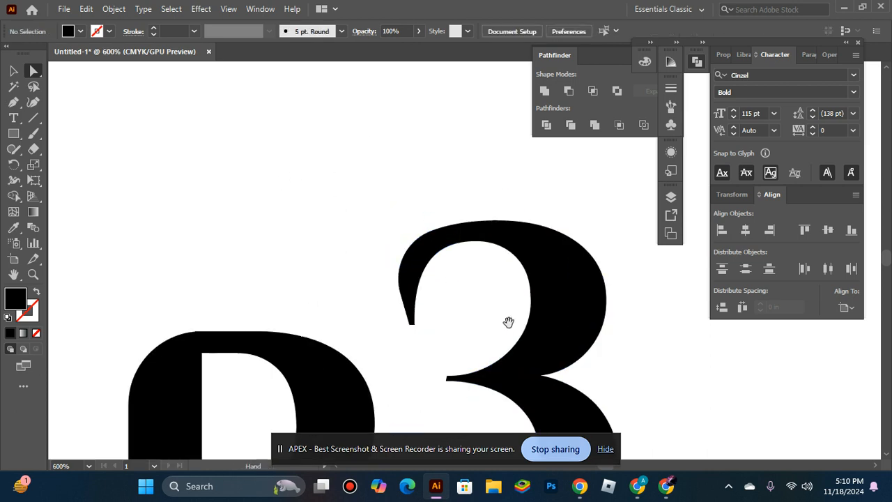
Move the 3 down and left so it overlaps the R's bowl and leg.
{"action": "left_click_drag", "start_coordinate": [509, 321], "coordinate": [296, 101]}
{"action": "left_click", "coordinate": [350, 239]}
{"action": "scroll", "coordinate": [348, 231], "scroll_direction": "up", "scroll_amount": 1}
{"action": "left_click", "coordinate": [474, 222]}
{"action": "key", "text": "ctrl+space"}
{"action": "left_click", "coordinate": [408, 282], "text": "ctrl+alt"}
{"action": "left_click", "coordinate": [397, 285], "text": "ctrl+alt"}
{"action": "left_click", "coordinate": [397, 285], "text": "ctrl+alt"}
{"action": "left_click_drag", "start_coordinate": [528, 279], "coordinate": [351, 312]}
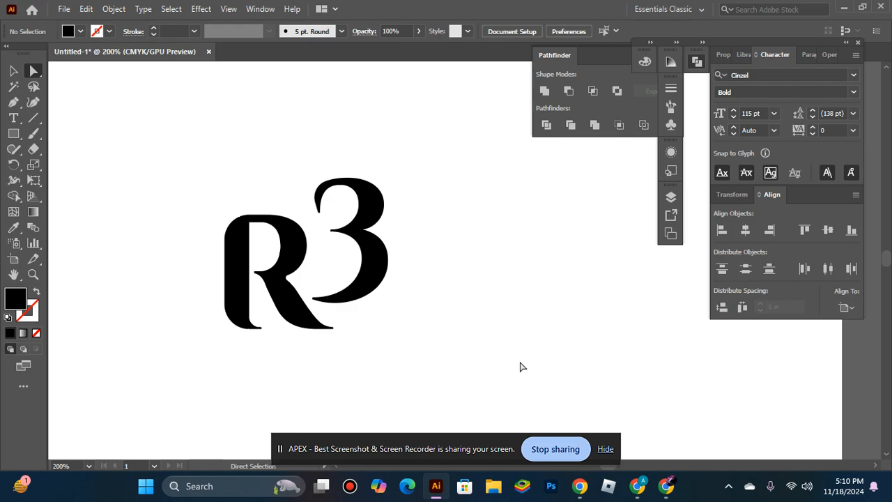
{"action": "left_click", "coordinate": [13, 71]}
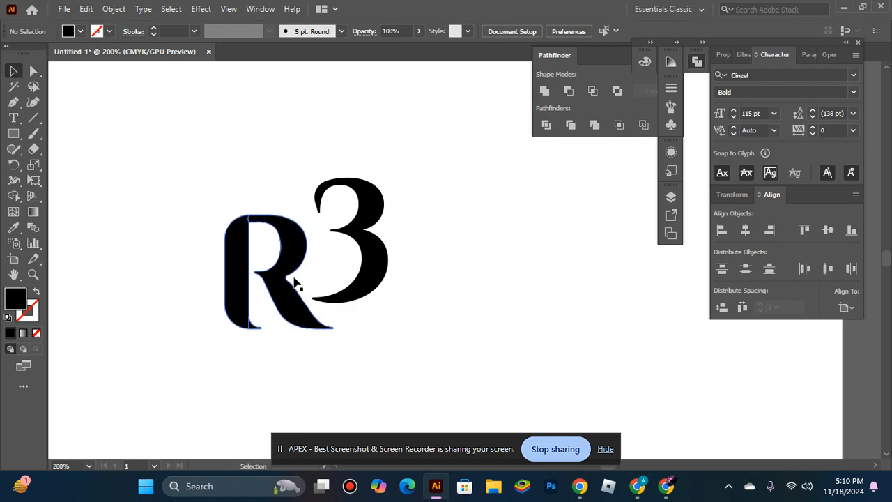
{"action": "left_click_drag", "start_coordinate": [385, 285], "coordinate": [347, 314]}
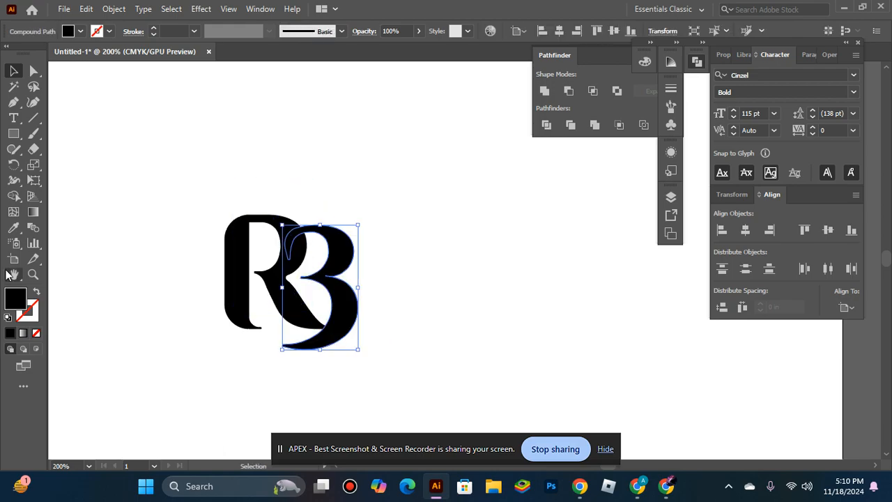
Set the fill color of the 3 to F90047.
{"action": "double_click", "coordinate": [17, 299]}
{"action": "type", "text": "F90047"}
{"action": "left_click", "coordinate": [580, 158]}
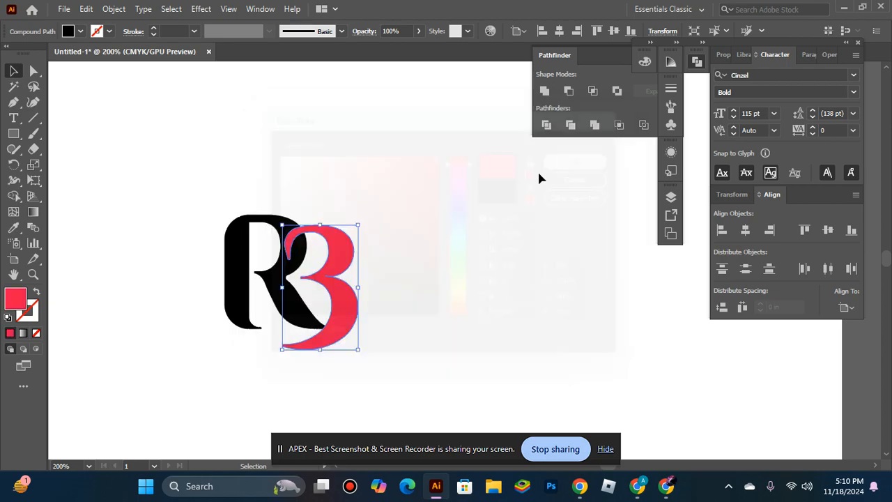
Reposition the 3 and the R so their tops align and the 3 overlaps the R's bowl and leg more closely.
{"action": "left_click", "coordinate": [357, 291]}
{"action": "left_click_drag", "start_coordinate": [356, 291], "coordinate": [449, 250]}
{"action": "left_click", "coordinate": [472, 143]}
{"action": "left_click_drag", "start_coordinate": [267, 316], "coordinate": [397, 283]}
{"action": "left_click", "coordinate": [243, 265]}
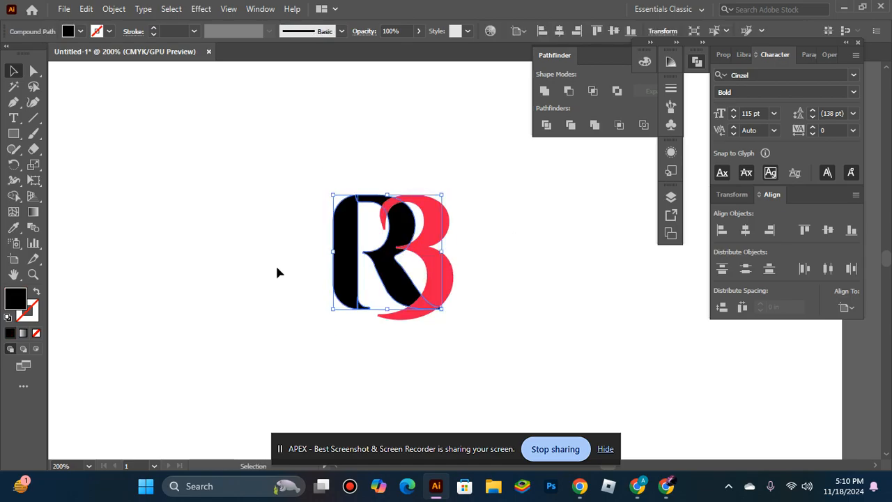
{"action": "left_click", "coordinate": [174, 124]}
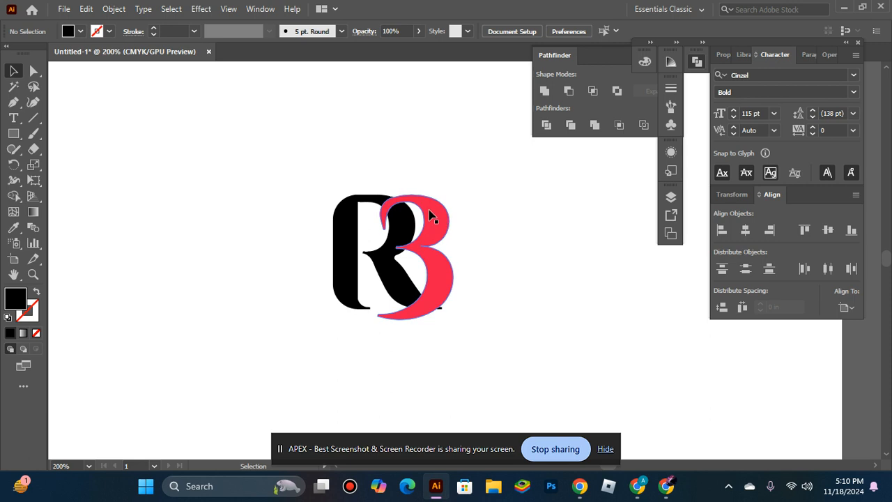
Offset the 3's path by 4 pt with miter joins.
{"action": "left_click", "coordinate": [439, 235]}
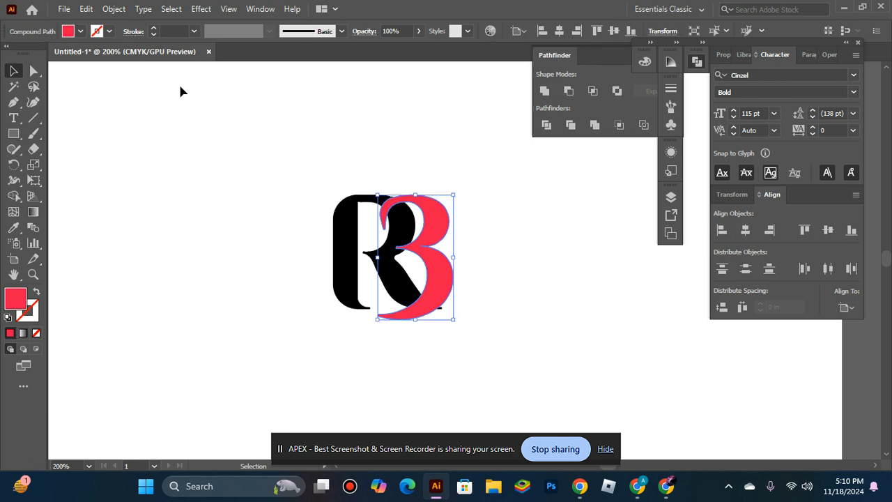
{"action": "left_click", "coordinate": [114, 9]}
{"action": "mouse_move", "coordinate": [205, 320]}
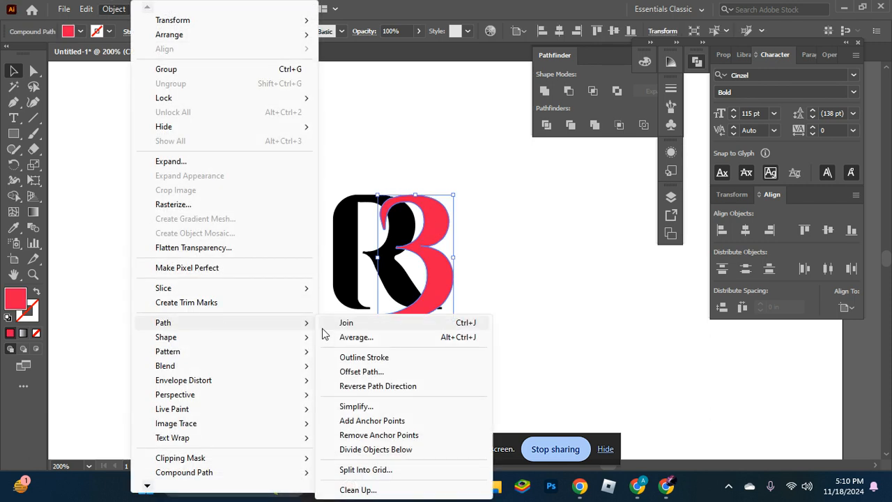
{"action": "left_click", "coordinate": [362, 371]}
{"action": "type", "text": "4PT"}
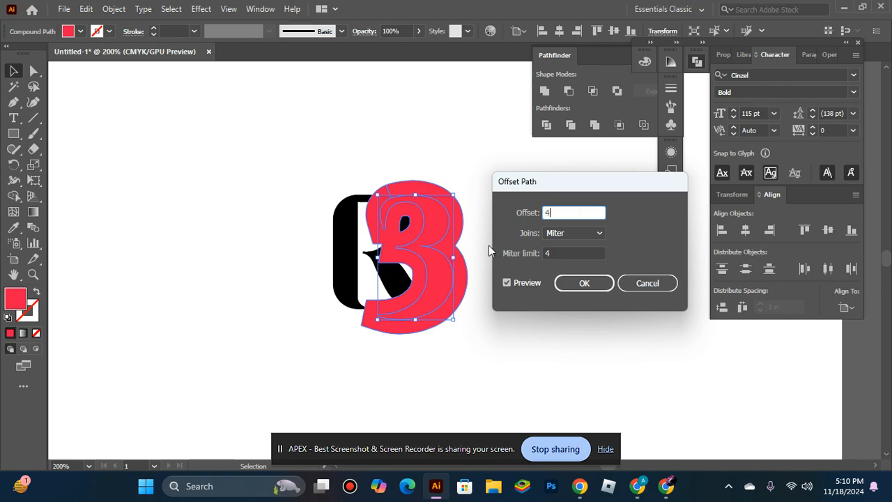
{"action": "left_click", "coordinate": [523, 279]}
{"action": "left_click", "coordinate": [514, 284]}
{"action": "left_click", "coordinate": [560, 286]}
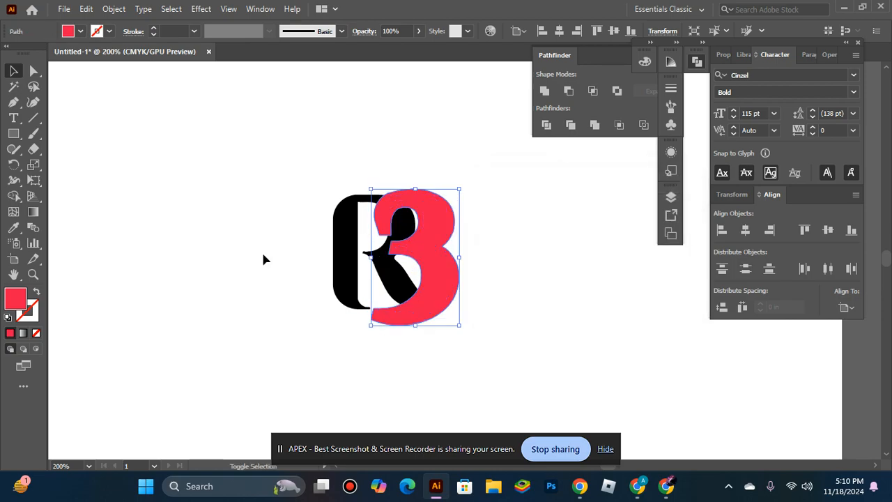
Try subtracting the offset 3 from the R with Minus Front, and undo both the subtraction and the offset.
{"action": "left_click", "coordinate": [344, 265], "text": "shift"}
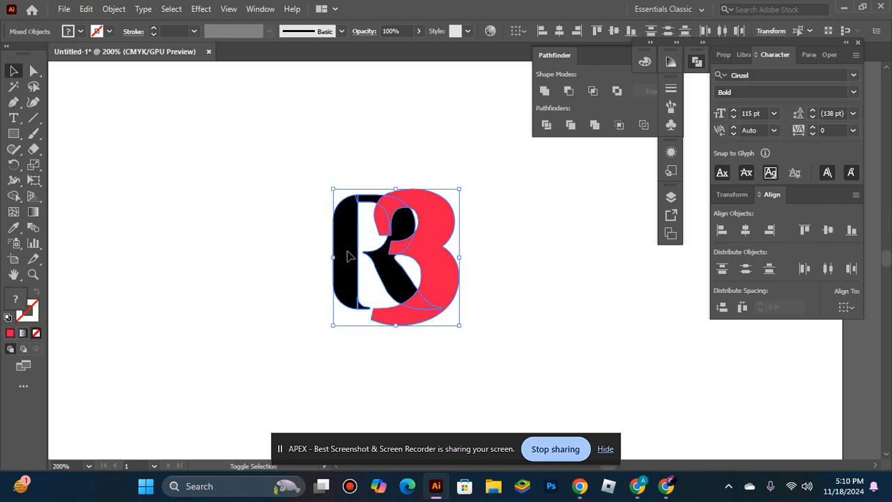
{"action": "left_click", "coordinate": [576, 97]}
{"action": "left_click", "coordinate": [547, 214]}
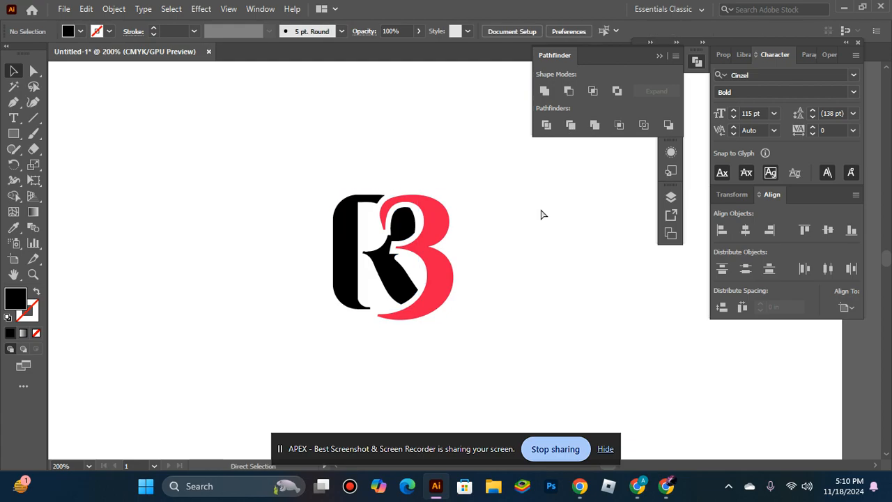
{"action": "key", "text": "ctrl+z"}
{"action": "key", "text": "ctrl+z"}
{"action": "key", "text": "ctrl+z"}
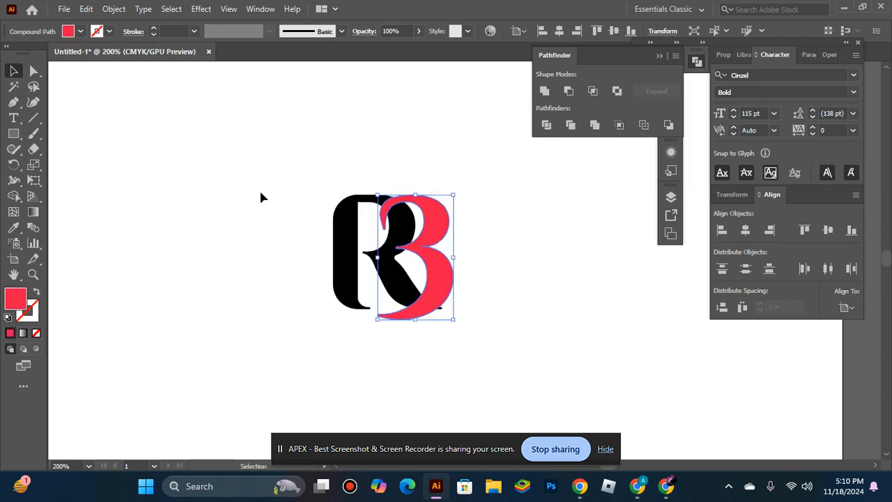
Offset the R's path outward by the same 4 pt distance and select the resulting shape together with the 3.
{"action": "left_click", "coordinate": [350, 256]}
{"action": "left_click", "coordinate": [124, 7]}
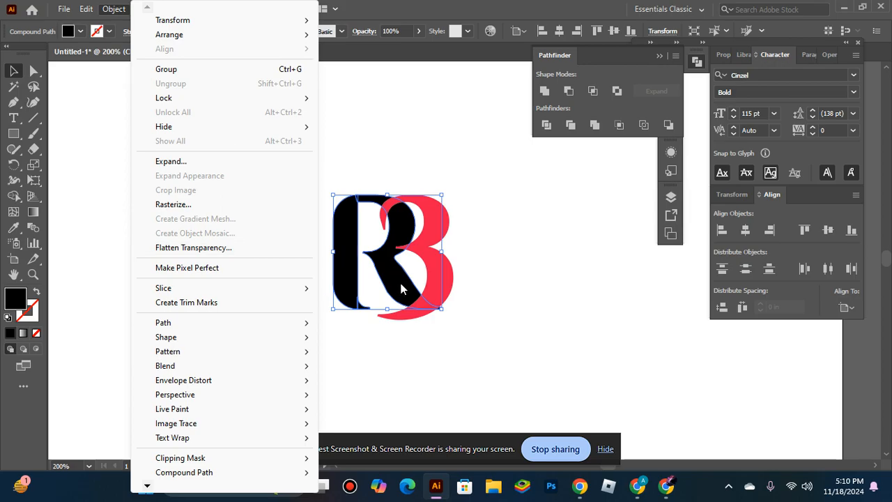
{"action": "mouse_move", "coordinate": [193, 324]}
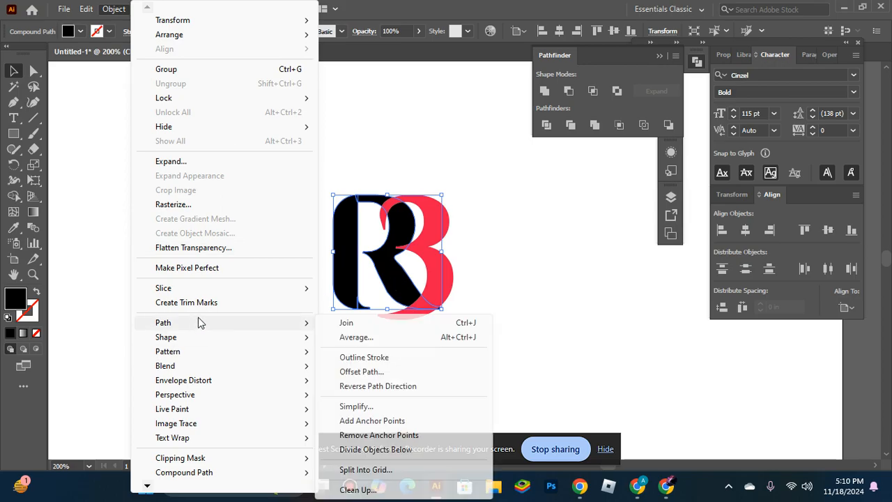
{"action": "left_click", "coordinate": [362, 372]}
{"action": "left_click", "coordinate": [531, 281]}
{"action": "left_click", "coordinate": [531, 282]}
{"action": "left_click", "coordinate": [575, 285]}
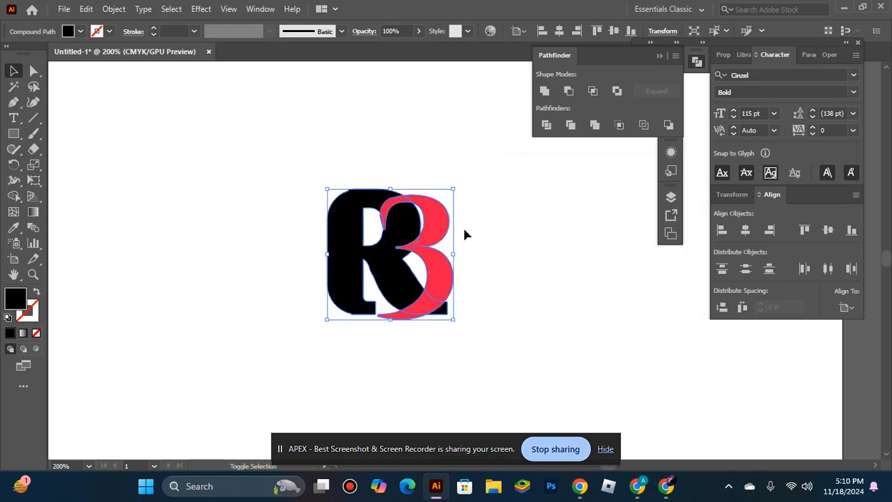
Cut the R's offset shape out of the red 3 with the Minus Back pathfinder.
{"action": "left_click", "coordinate": [573, 92]}
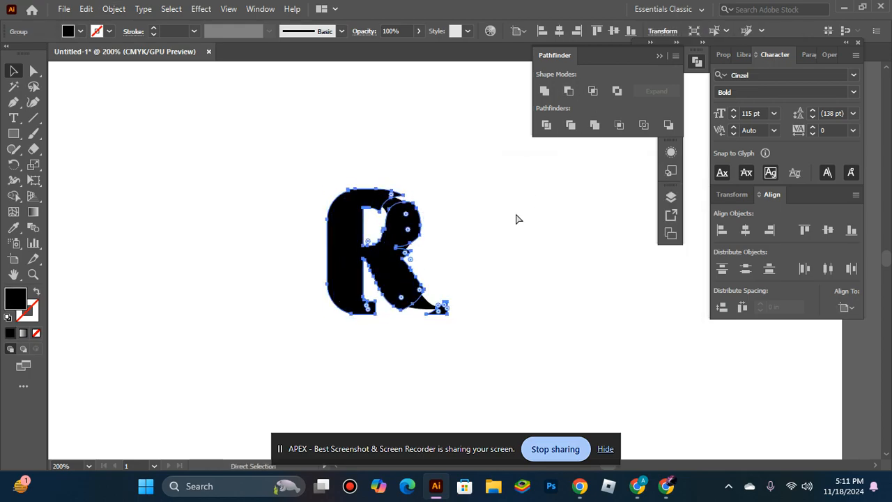
{"action": "key", "text": "ctrl+z"}
{"action": "left_click", "coordinate": [659, 126]}
{"action": "left_click", "coordinate": [590, 222]}
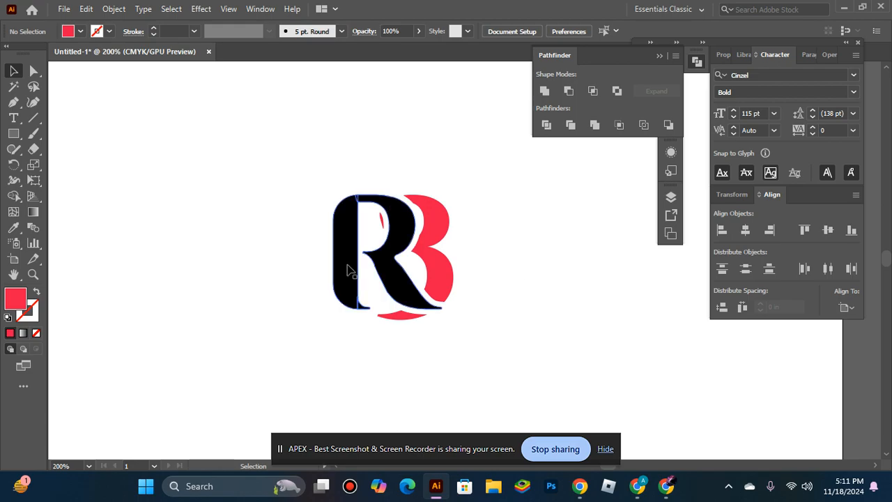
Isolate the red group, delete the small red sliver inside the R's bowl and leave isolation mode.
{"action": "double_click", "coordinate": [381, 222]}
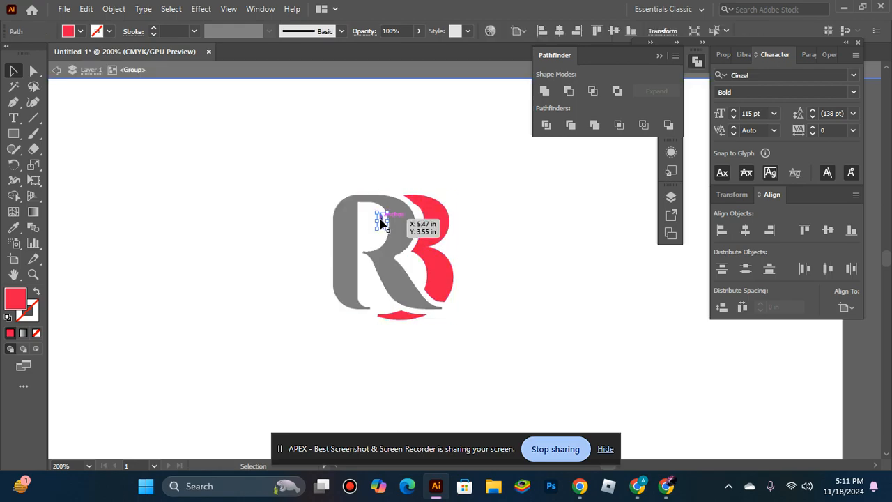
{"action": "double_click", "coordinate": [489, 346]}
{"action": "left_click", "coordinate": [401, 308], "text": "ctrl+alt"}
{"action": "left_click", "coordinate": [401, 309], "text": "ctrl+alt"}
{"action": "left_click", "coordinate": [580, 244], "text": "ctrl+alt"}
{"action": "key", "text": "ctrl+equal"}
{"action": "key", "text": "ctrl+equal"}
{"action": "key", "text": "ctrl+equal"}
{"action": "key", "text": "ctrl+equal"}
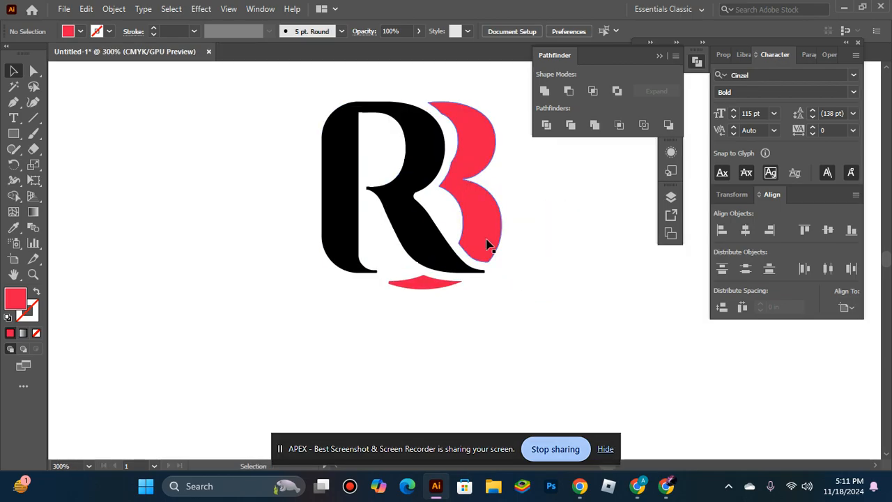
Group the R with the red 3 pieces and ungroup them again.
{"action": "left_click_drag", "start_coordinate": [236, 87], "coordinate": [561, 333]}
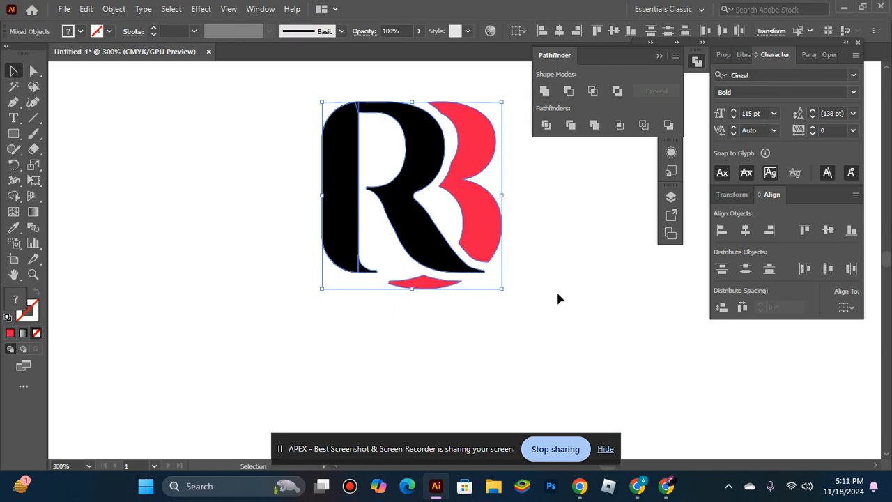
{"action": "key", "text": "ctrl+g"}
{"action": "left_click", "coordinate": [263, 298]}
{"action": "right_click", "coordinate": [342, 192]}
{"action": "left_click", "coordinate": [387, 314]}
{"action": "left_click", "coordinate": [316, 256]}
Fill the R with the dark gray swatch C=0 M=0 Y=0 K=80.
{"action": "left_click", "coordinate": [342, 195]}
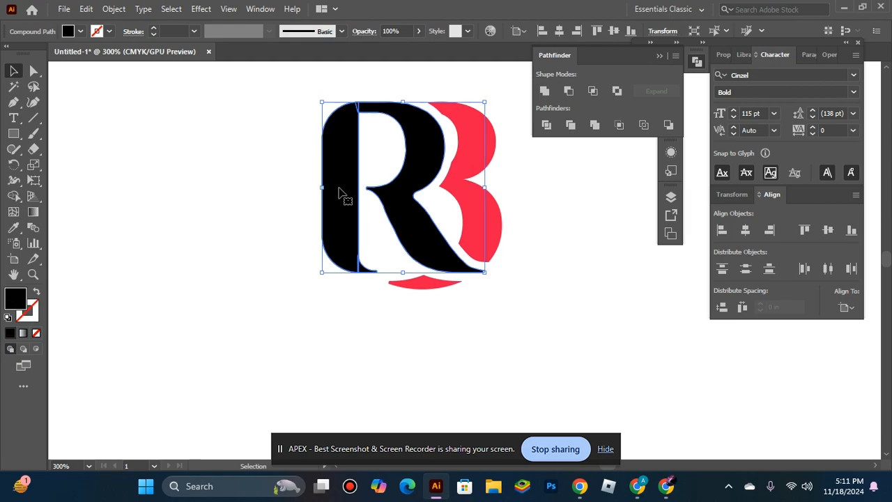
{"action": "double_click", "coordinate": [12, 300]}
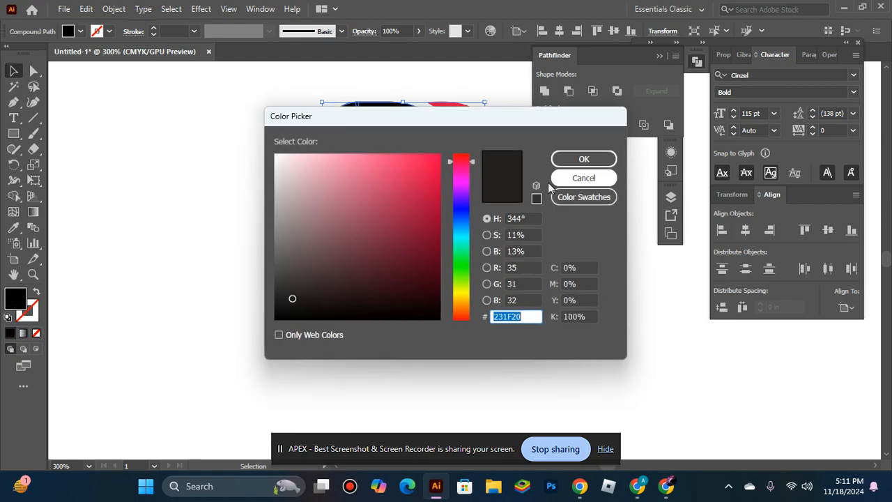
{"action": "left_click", "coordinate": [583, 197]}
{"action": "left_click", "coordinate": [355, 222]}
{"action": "left_click", "coordinate": [372, 281]}
{"action": "scroll", "coordinate": [372, 276], "scroll_direction": "down", "scroll_amount": 3}
{"action": "left_click", "coordinate": [356, 235]}
{"action": "scroll", "coordinate": [358, 236], "scroll_direction": "down", "scroll_amount": 3}
{"action": "scroll", "coordinate": [358, 240], "scroll_direction": "down", "scroll_amount": 3}
{"action": "left_click", "coordinate": [359, 292]}
{"action": "scroll", "coordinate": [359, 292], "scroll_direction": "down", "scroll_amount": 2}
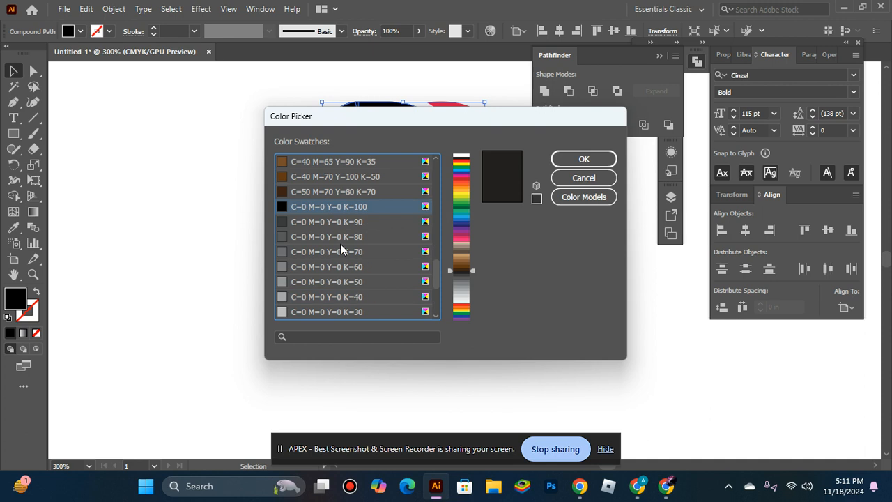
{"action": "left_click", "coordinate": [364, 237]}
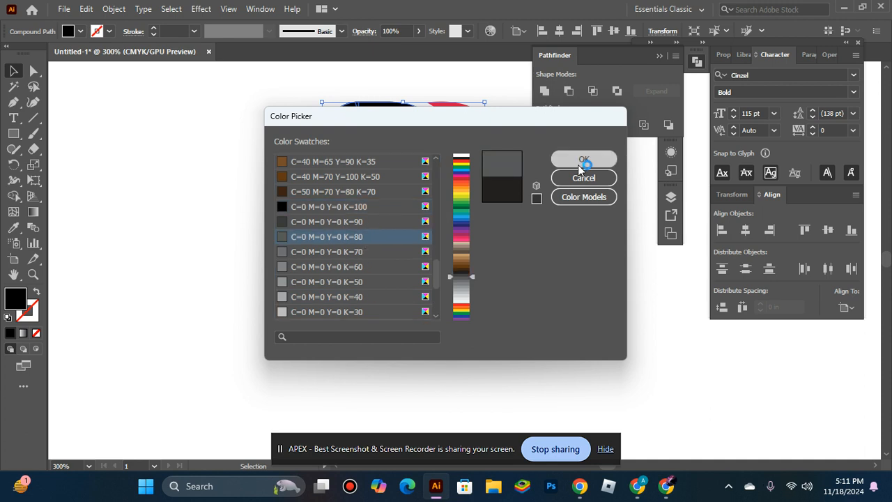
{"action": "left_click", "coordinate": [583, 160]}
{"action": "left_click", "coordinate": [542, 316]}
Group the gray R with the red 3 pieces and move the monogram toward the artboard's upper left.
{"action": "key", "text": "ctrl+minus"}
{"action": "key", "text": "ctrl+minus"}
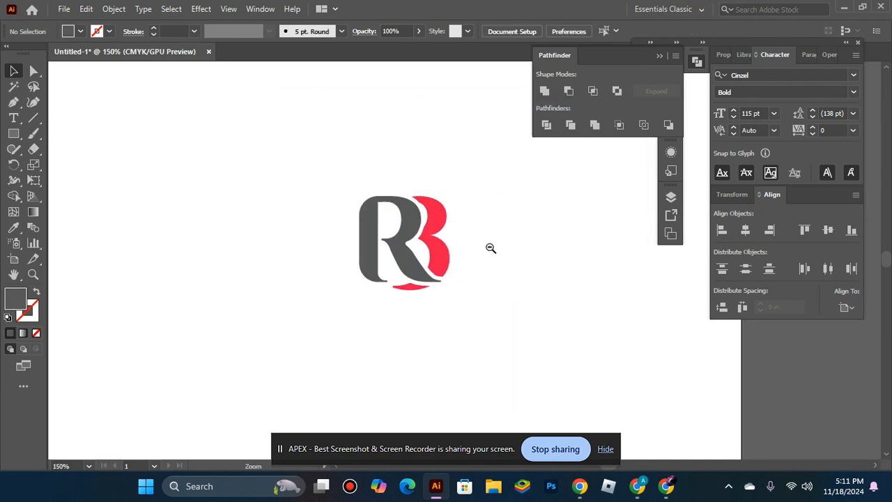
{"action": "left_click_drag", "start_coordinate": [322, 188], "coordinate": [491, 336]}
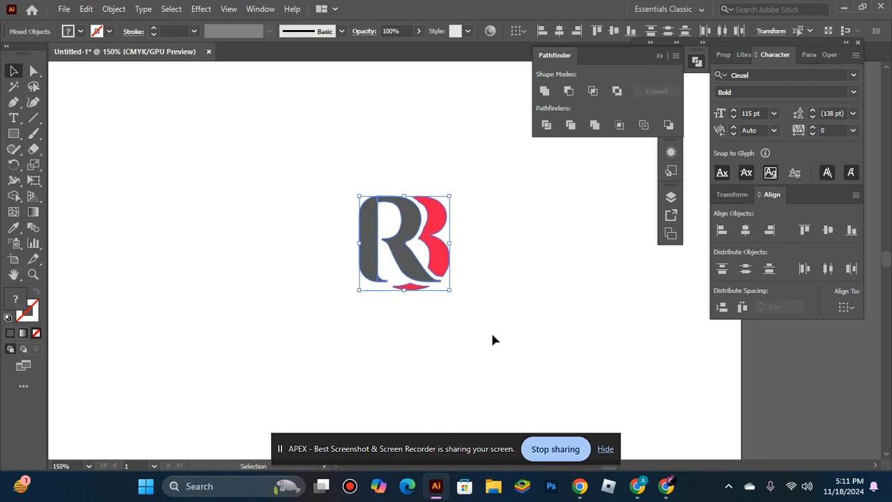
{"action": "key", "text": "a"}
{"action": "key", "text": "v"}
{"action": "key", "text": "ctrl+g"}
{"action": "left_click_drag", "start_coordinate": [406, 253], "coordinate": [219, 173]}
{"action": "left_click", "coordinate": [321, 267]}
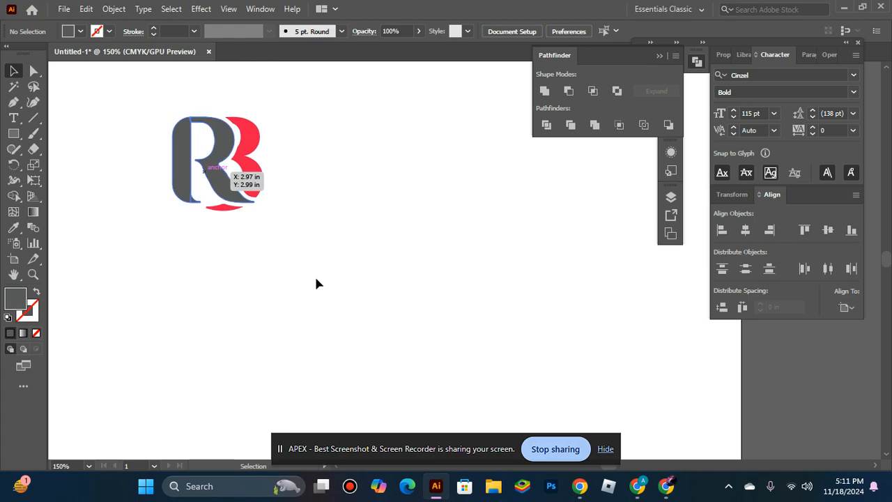
{"action": "left_click_drag", "start_coordinate": [223, 185], "coordinate": [294, 204]}
{"action": "left_click", "coordinate": [293, 209]}
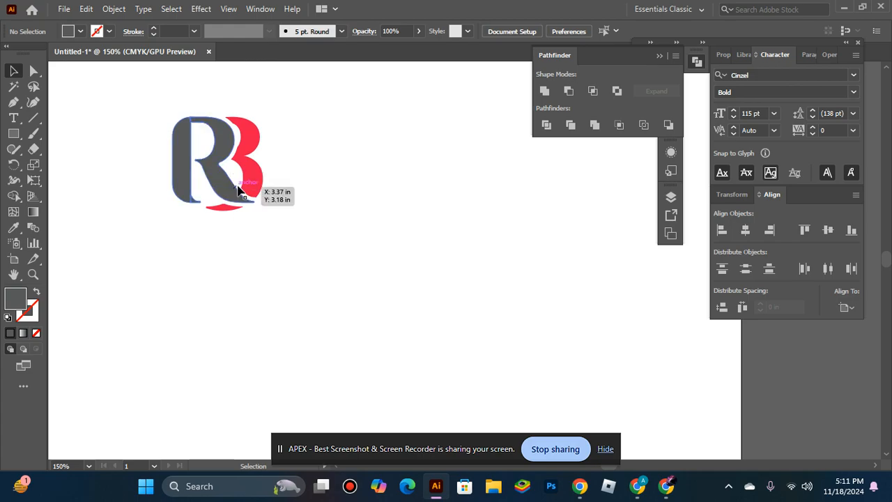
{"action": "left_click", "coordinate": [14, 118]}
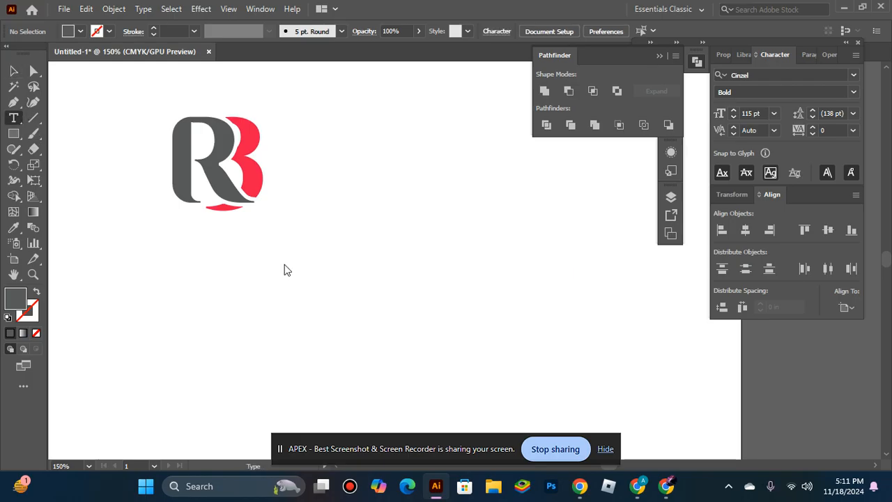
{"action": "left_click", "coordinate": [293, 323]}
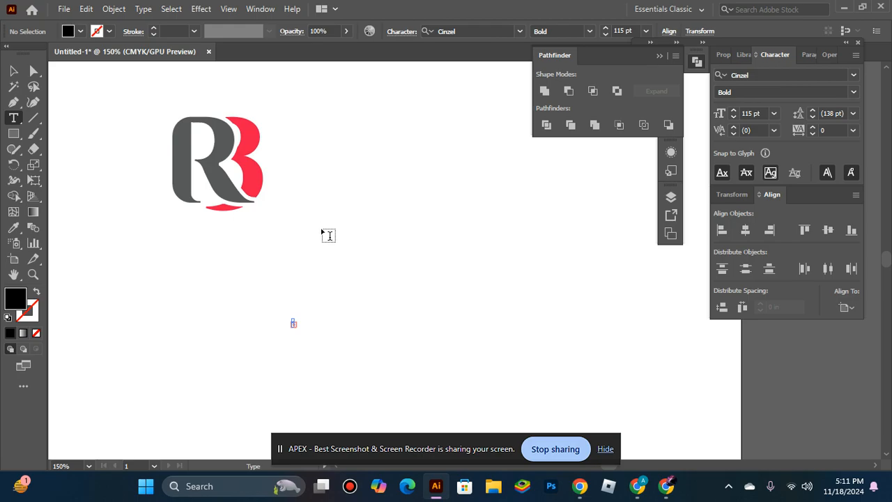
{"action": "left_click", "coordinate": [13, 71]}
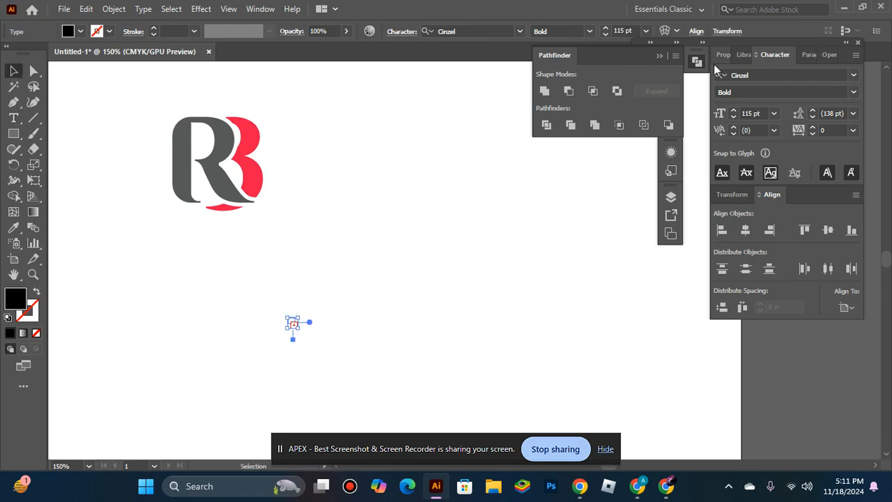
{"action": "key", "text": "Delete"}
Add the text ROYAL in Cinzel Bold at 115 pt, replacing the placeholder text.
{"action": "left_click", "coordinate": [9, 121]}
{"action": "left_click", "coordinate": [401, 287]}
{"action": "key", "text": "BackSpace"}
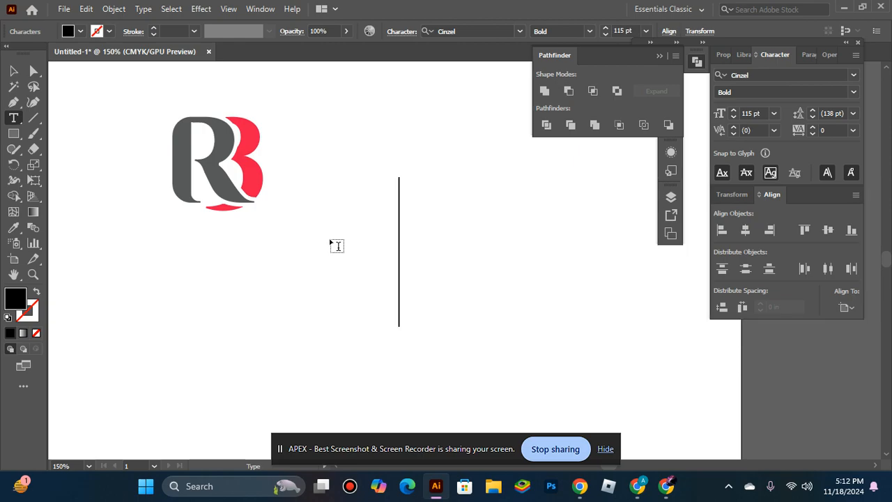
{"action": "key", "text": "BackSpace"}
{"action": "key", "text": "BackSpace"}
{"action": "key", "text": "BackSpace"}
{"action": "key", "text": "BackSpace"}
{"action": "key", "text": "BackSpace"}
{"action": "key", "text": "BackSpace"}
{"action": "key", "text": "BackSpace"}
{"action": "key", "text": "BackSpace"}
{"action": "type", "text": "ROYA"}
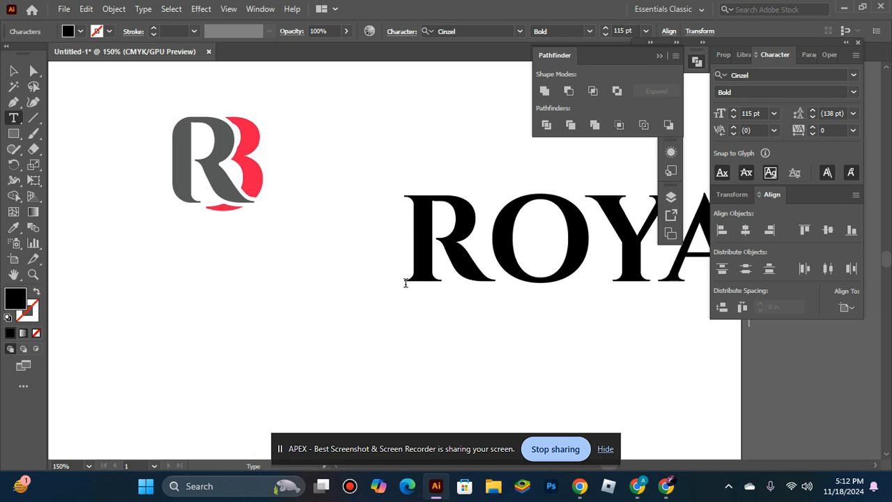
Scale the ROYAL text down to about 88 pt and place it directly to the right of the monogram.
{"action": "left_click", "coordinate": [13, 70]}
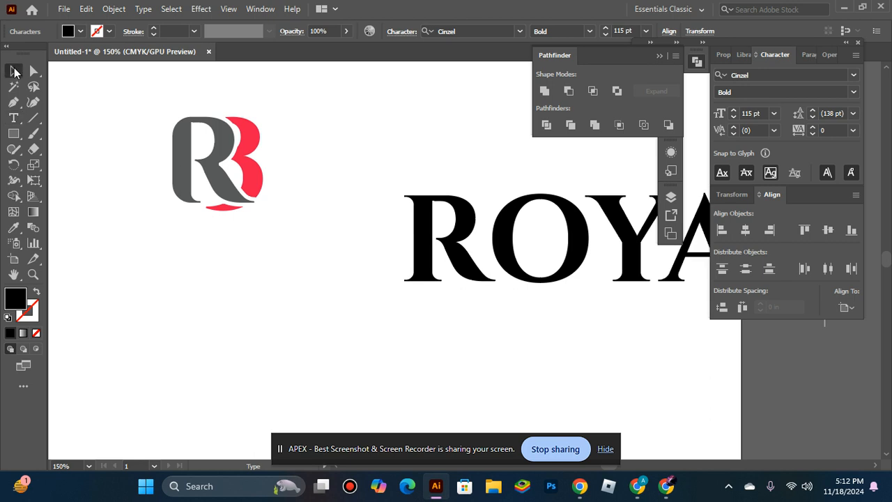
{"action": "left_click_drag", "start_coordinate": [501, 242], "coordinate": [272, 287]}
{"action": "left_click", "coordinate": [310, 155]}
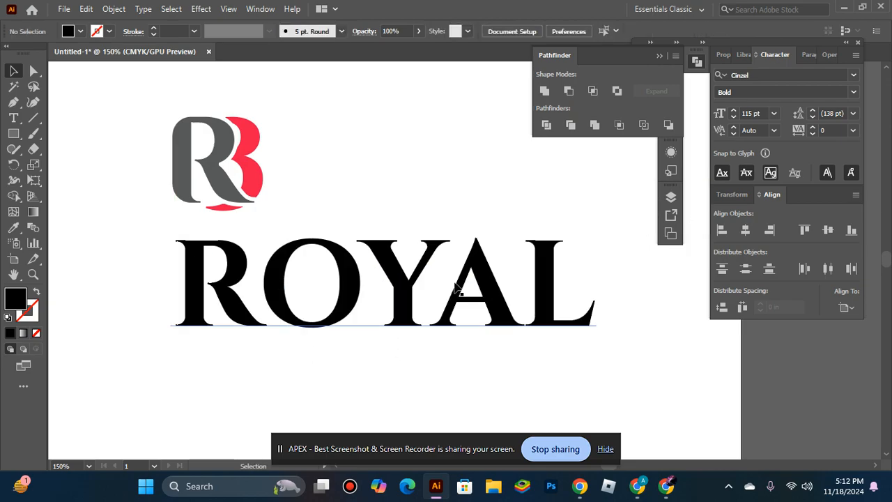
{"action": "left_click_drag", "start_coordinate": [413, 279], "coordinate": [496, 197]}
{"action": "left_click_drag", "start_coordinate": [491, 120], "coordinate": [498, 149]}
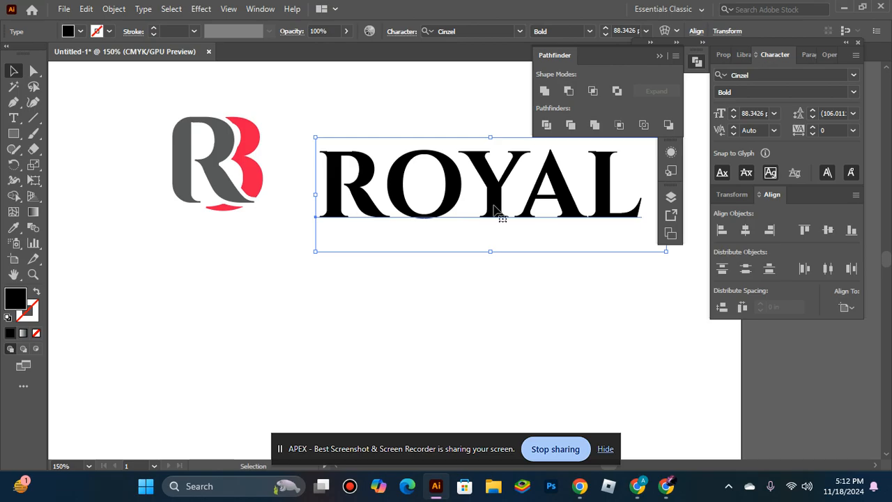
{"action": "key", "text": "ctrl+shift+a"}
{"action": "left_click_drag", "start_coordinate": [496, 195], "coordinate": [458, 171]}
Move the ROYAL text closer to the monogram, vertically centred beside it.
{"action": "left_click", "coordinate": [490, 248]}
{"action": "key", "text": "space"}
{"action": "left_click_drag", "start_coordinate": [490, 248], "coordinate": [402, 265]}
{"action": "left_click", "coordinate": [414, 193]}
{"action": "left_click", "coordinate": [427, 265]}
Create a new Cinzel Bold 115 pt text object below ROYAL and clear its placeholder text.
{"action": "left_click", "coordinate": [13, 117]}
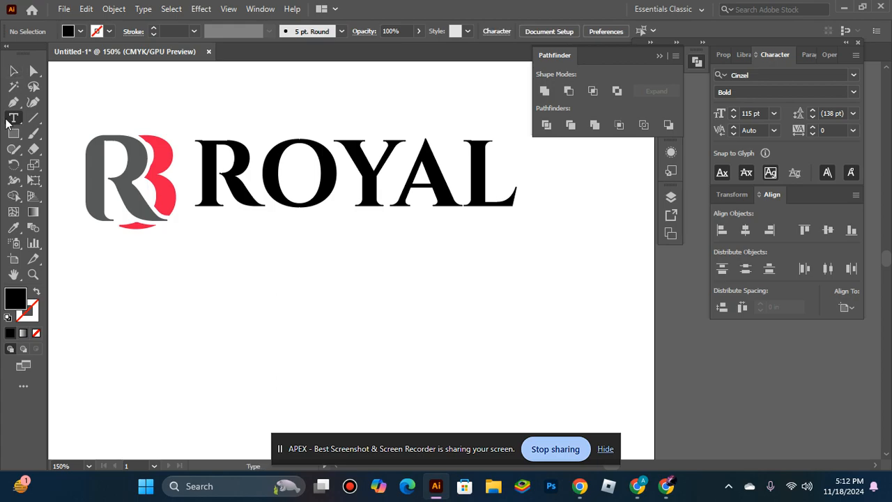
{"action": "left_click", "coordinate": [284, 275]}
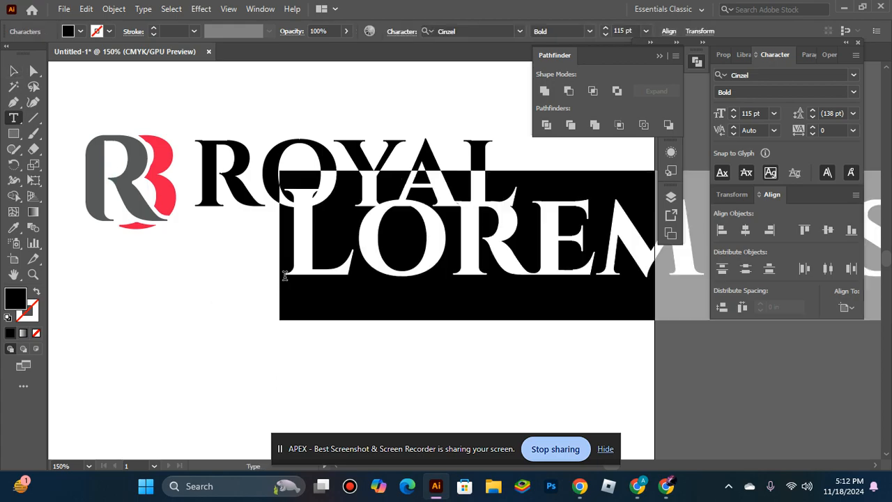
{"action": "key", "text": "BackSpace"}
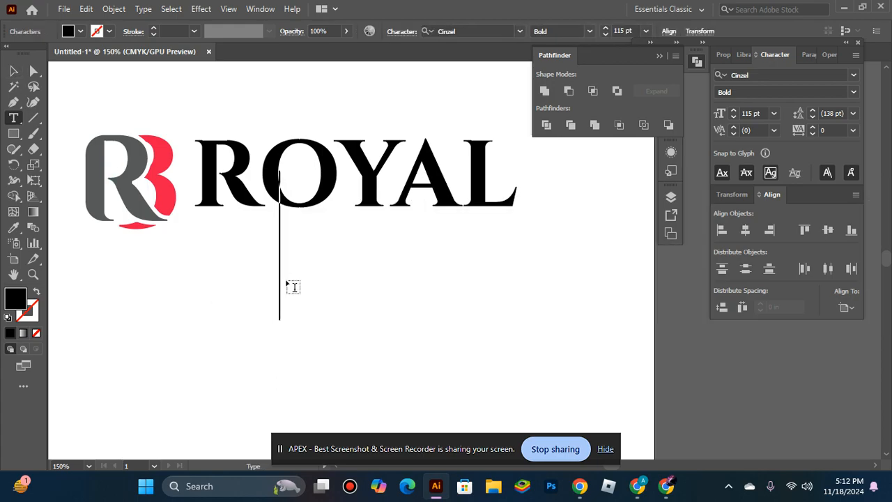
{"action": "type", "text": "NO"}
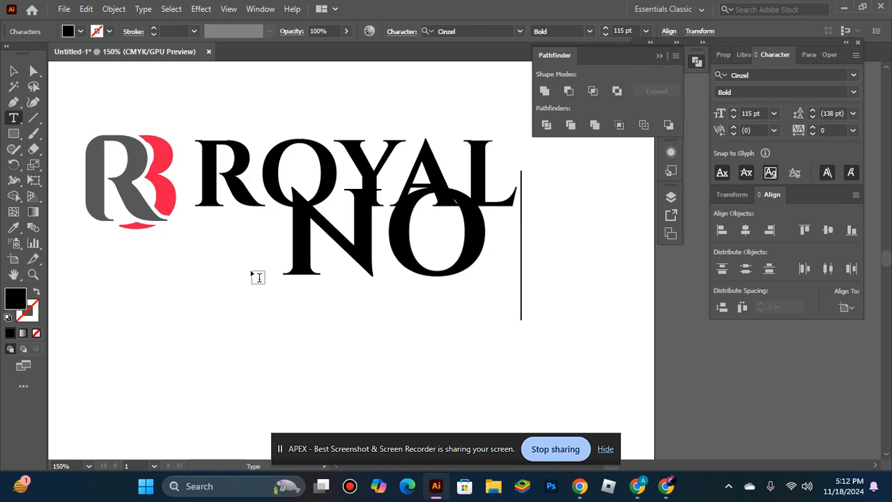
{"action": "key", "text": "BackSpace"}
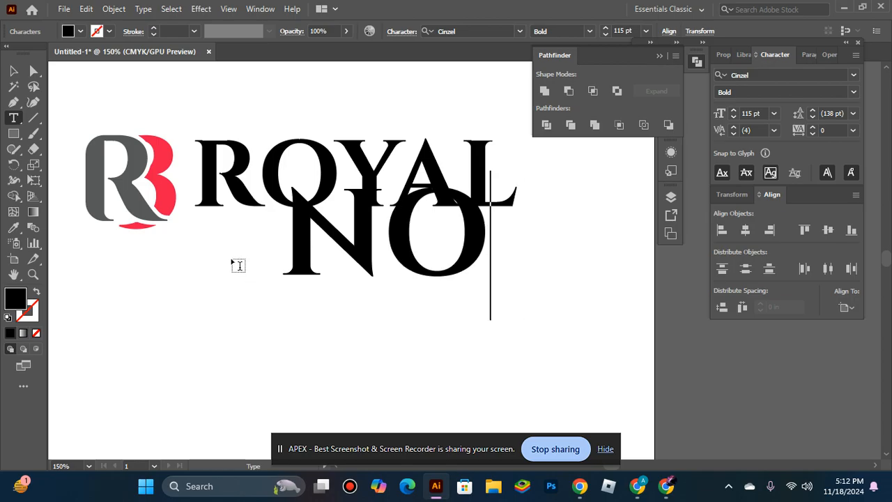
{"action": "key", "text": "BackSpace"}
{"action": "key", "text": "BackSpace"}
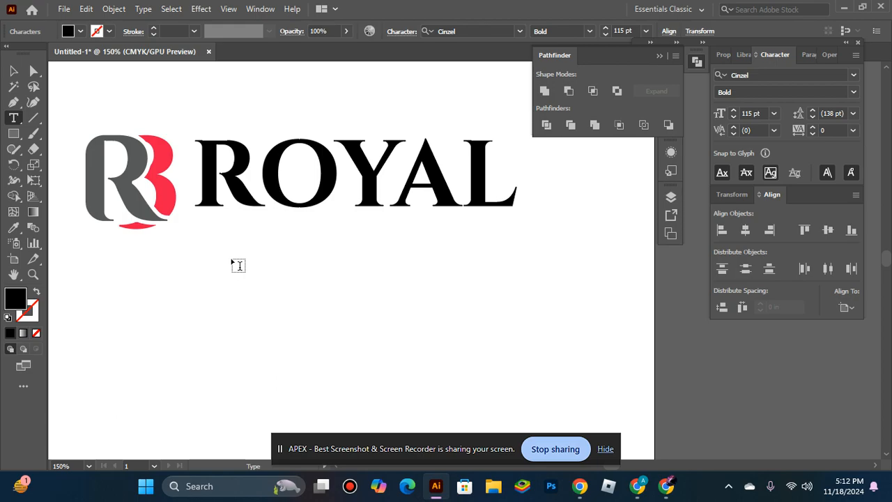
Enter THREE as the second line of the name and move it below ROYAL.
{"action": "type", "text": "THREE"}
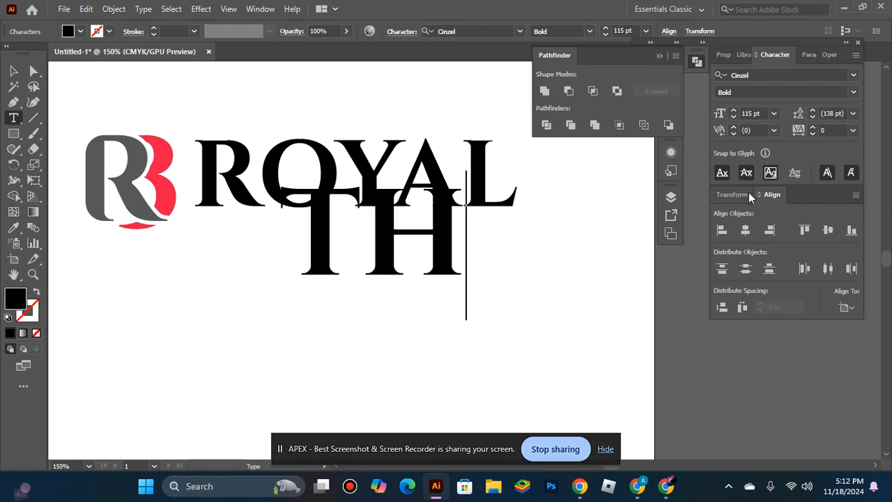
{"action": "left_click", "coordinate": [13, 71]}
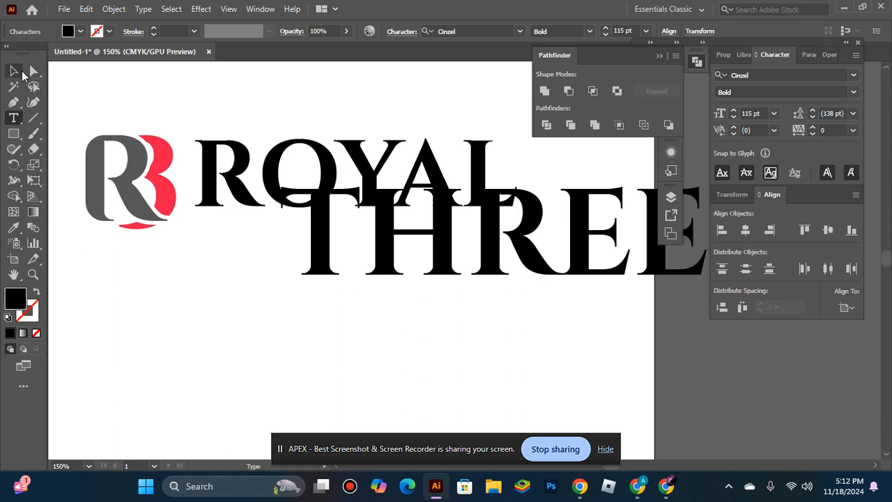
{"action": "left_click_drag", "start_coordinate": [572, 228], "coordinate": [475, 279]}
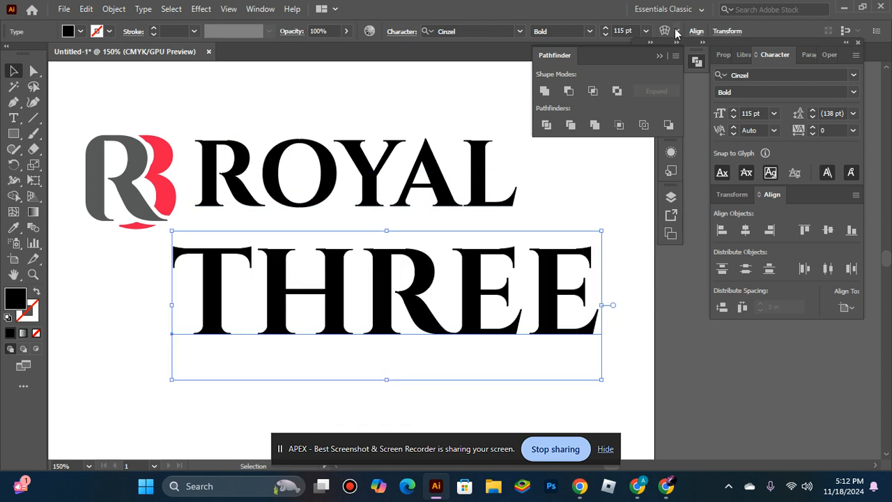
Reduce the font size of THREE to 63 pt and that of ROYAL to 71 pt.
{"action": "left_click", "coordinate": [604, 36]}
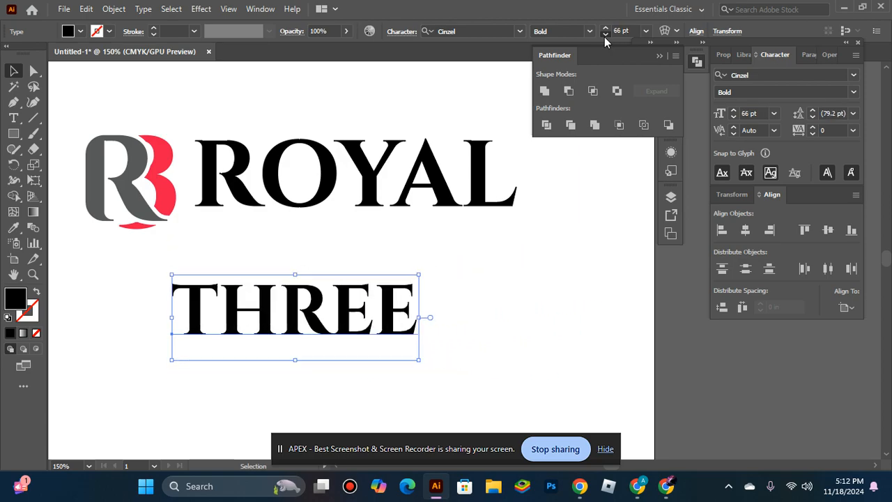
{"action": "left_click", "coordinate": [388, 162]}
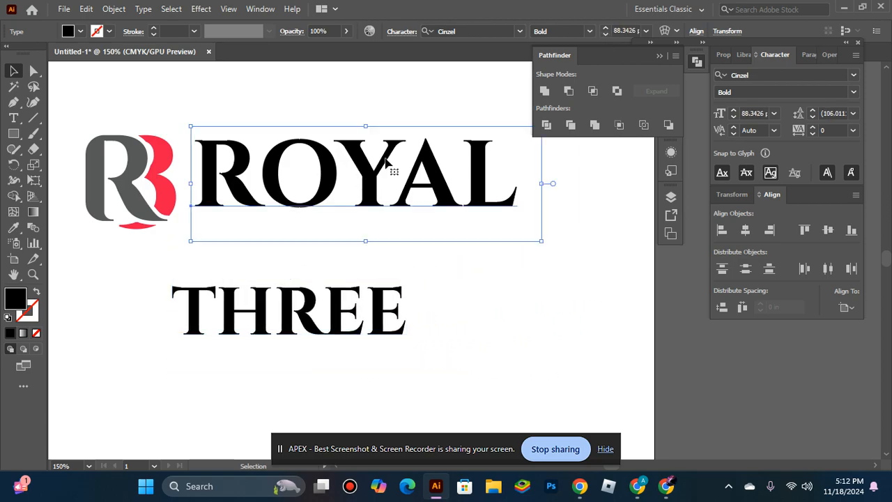
{"action": "left_click", "coordinate": [607, 32]}
{"action": "left_click", "coordinate": [607, 31]}
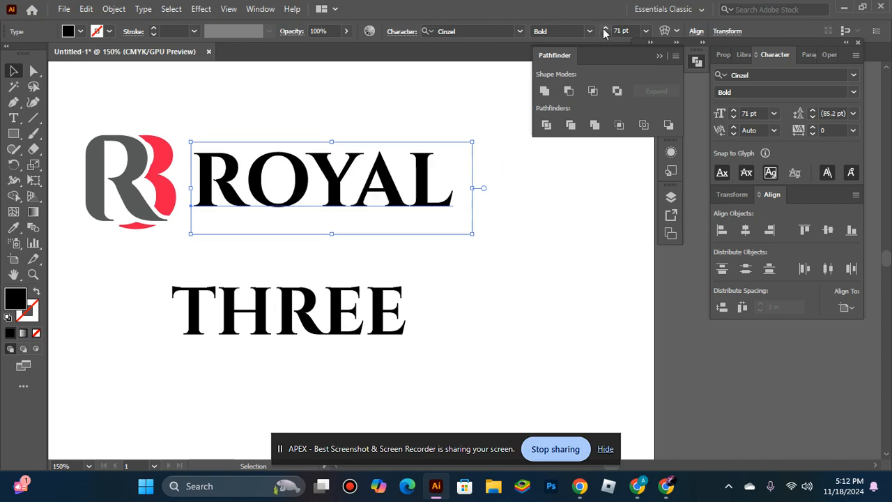
{"action": "left_click", "coordinate": [590, 32]}
{"action": "left_click", "coordinate": [509, 147]}
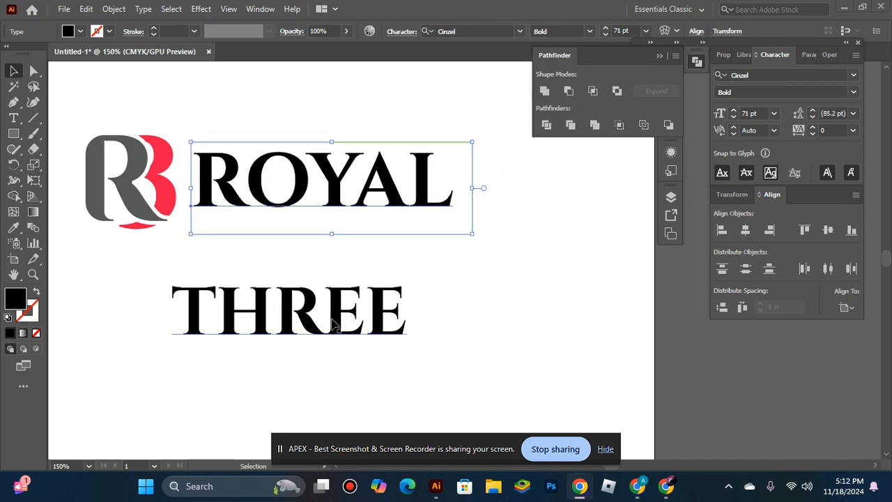
{"action": "left_click", "coordinate": [560, 287]}
Set the font style of the THREE text to Cinzel Regular.
{"action": "left_click", "coordinate": [319, 327]}
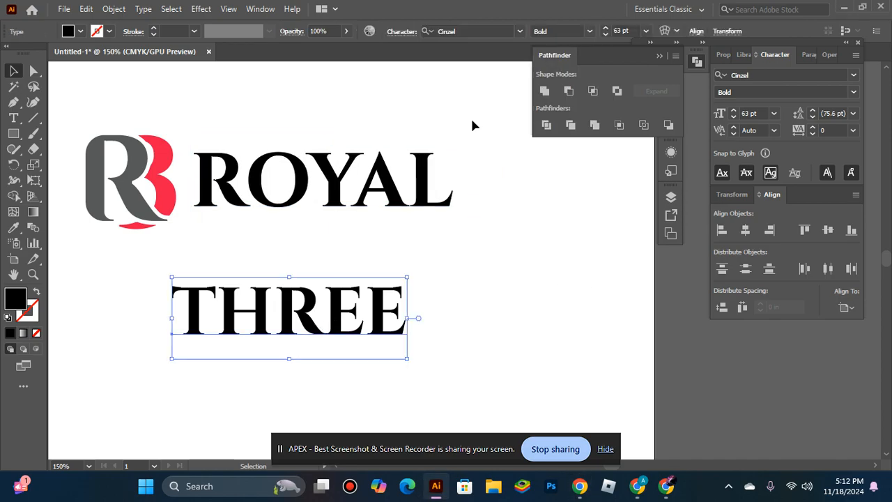
{"action": "left_click", "coordinate": [589, 32]}
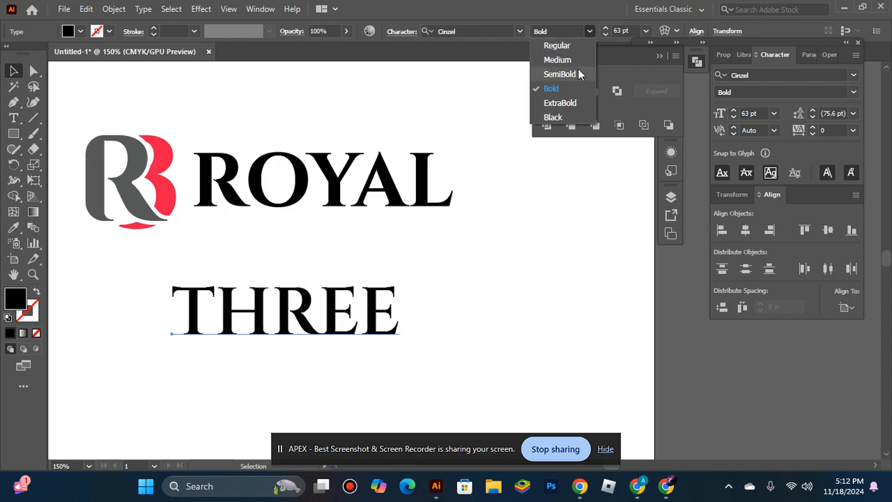
{"action": "left_click", "coordinate": [556, 45]}
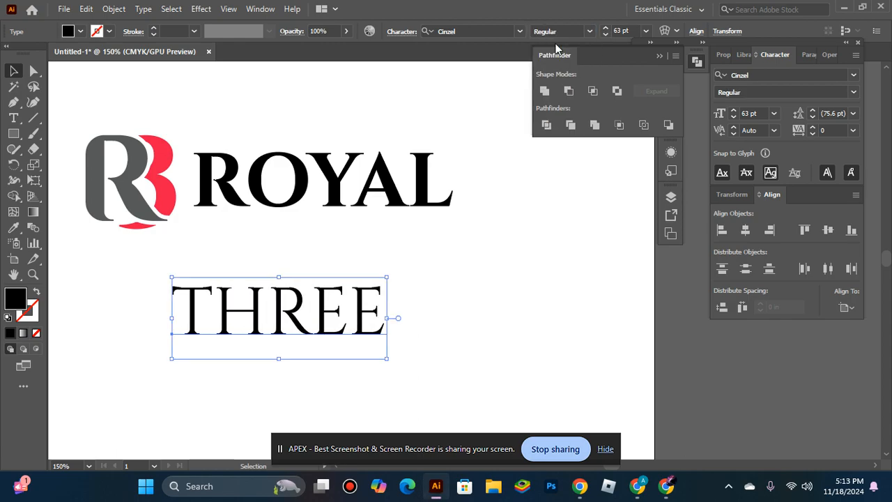
Clear all the letters of the THREE text, keeping its text object in editing.
{"action": "left_click", "coordinate": [13, 117]}
{"action": "left_click", "coordinate": [377, 310]}
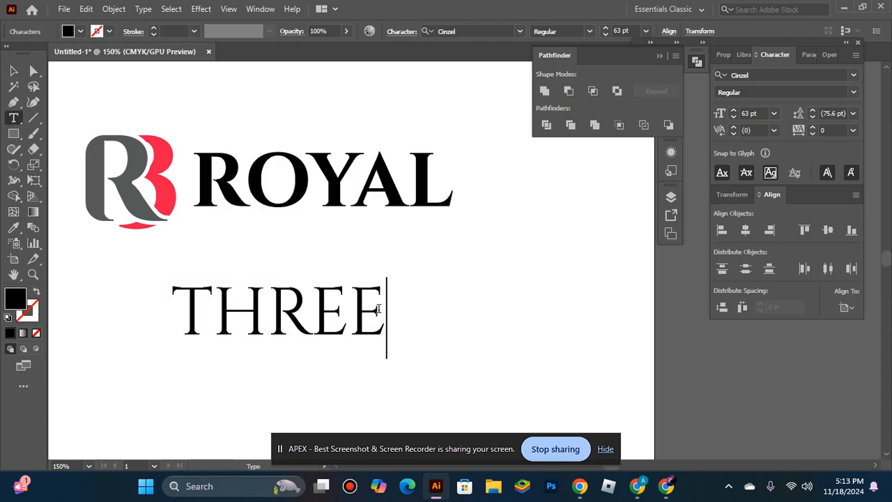
{"action": "key", "text": "BackSpace"}
{"action": "key", "text": "BackSpace"}
{"action": "key", "text": "BackSpace"}
{"action": "key", "text": "BackSpace"}
{"action": "key", "text": "BackSpace"}
{"action": "type", "text": "T"}
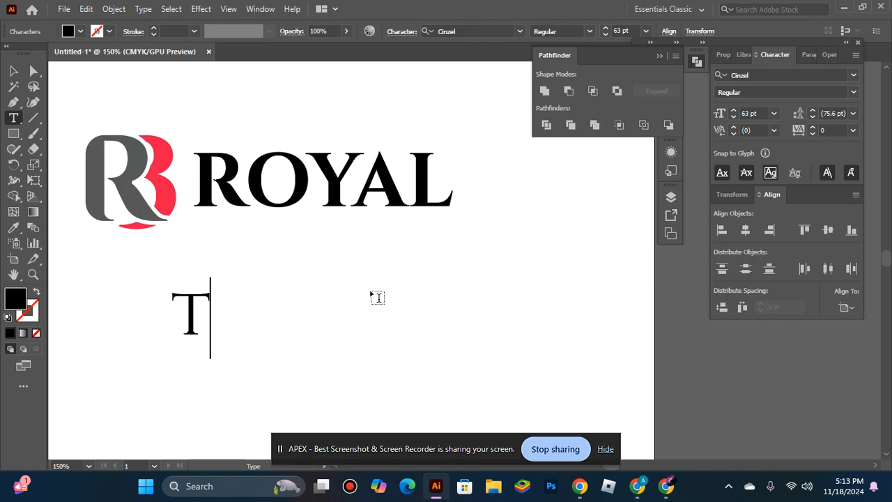
{"action": "type", "text": "H"}
{"action": "key", "text": "BackSpace"}
{"action": "key", "text": "BackSpace"}
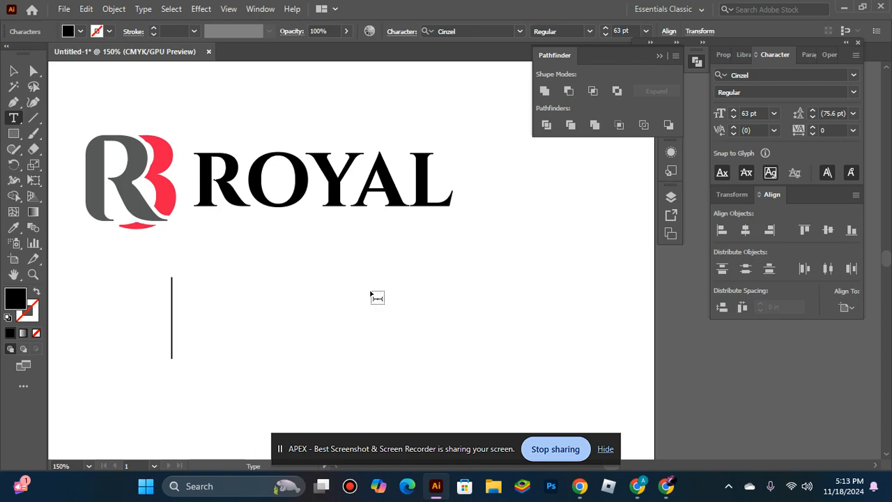
{"action": "type", "text": "THREE"}
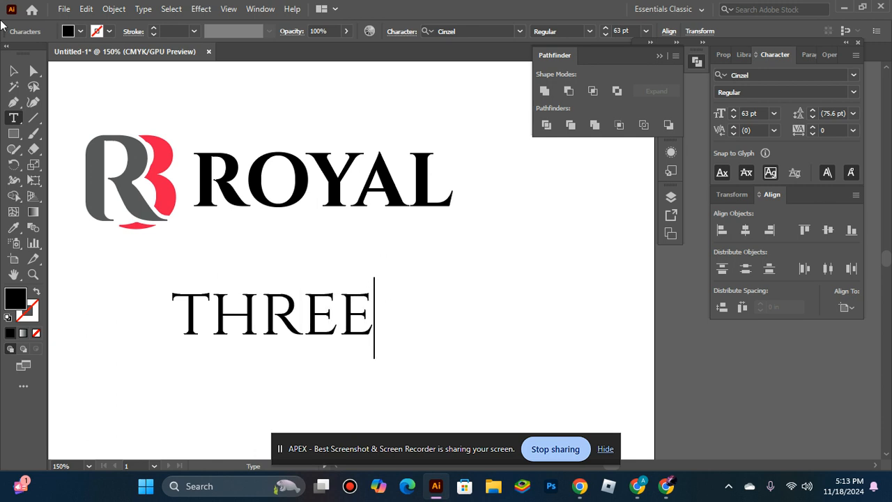
{"action": "key", "text": "BackSpace"}
{"action": "key", "text": "BackSpace"}
{"action": "key", "text": "BackSpace"}
{"action": "key", "text": "BackSpace"}
{"action": "key", "text": "BackSpace"}
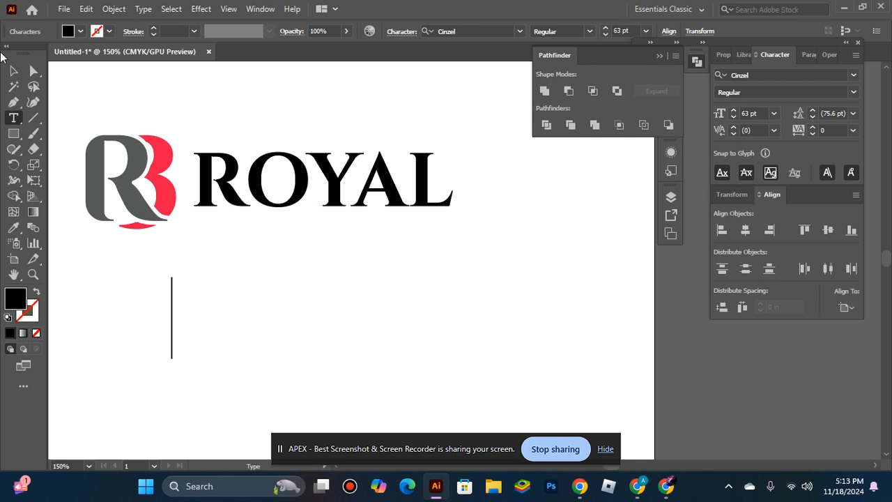
{"action": "type", "text": "TH"}
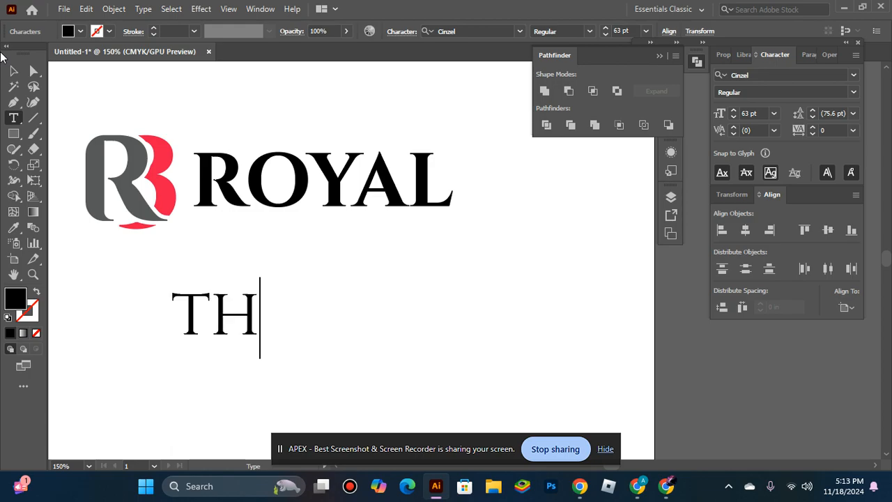
{"action": "key", "text": "BackSpace"}
{"action": "key", "text": "BackSpace"}
{"action": "type", "text": "T"}
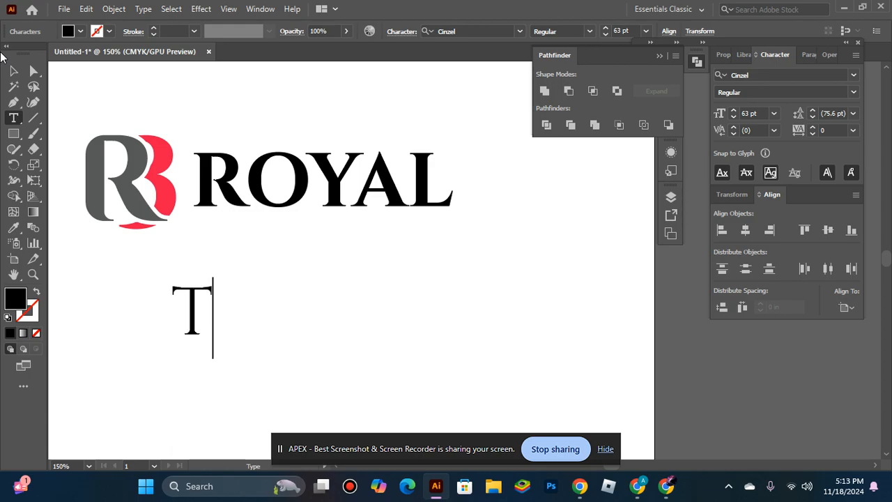
{"action": "type", "text": "H"}
{"action": "key", "text": "BackSpace"}
{"action": "type", "text": "H"}
{"action": "key", "text": "BackSpace"}
{"action": "type", "text": "HREW"}
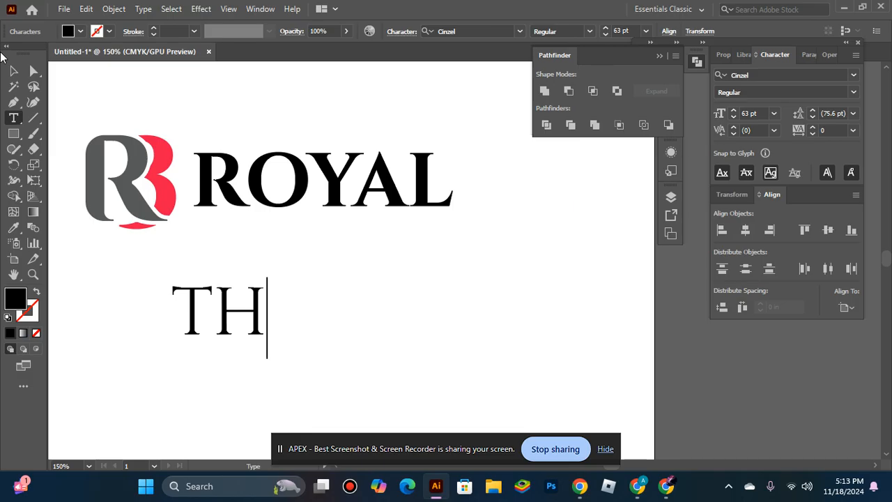
{"action": "key", "text": "BackSpace"}
{"action": "key", "text": "BackSpace"}
{"action": "key", "text": "BackSpace"}
{"action": "key", "text": "BackSpace"}
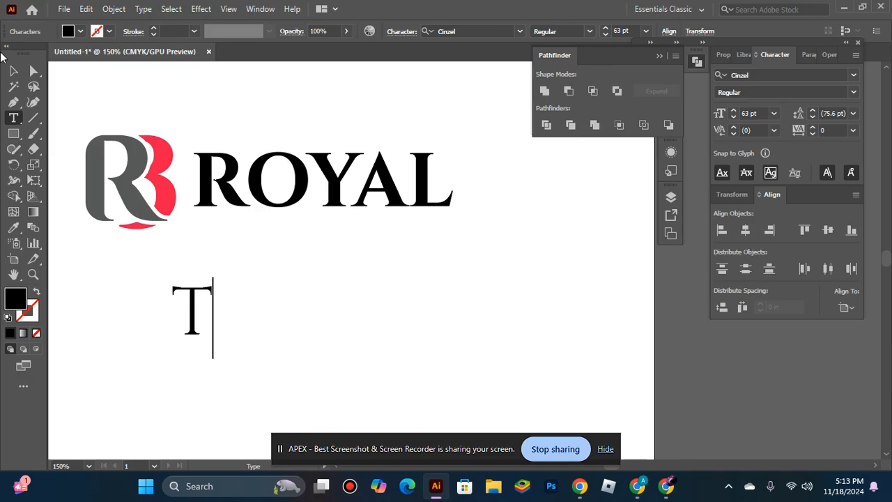
{"action": "key", "text": "BackSpace"}
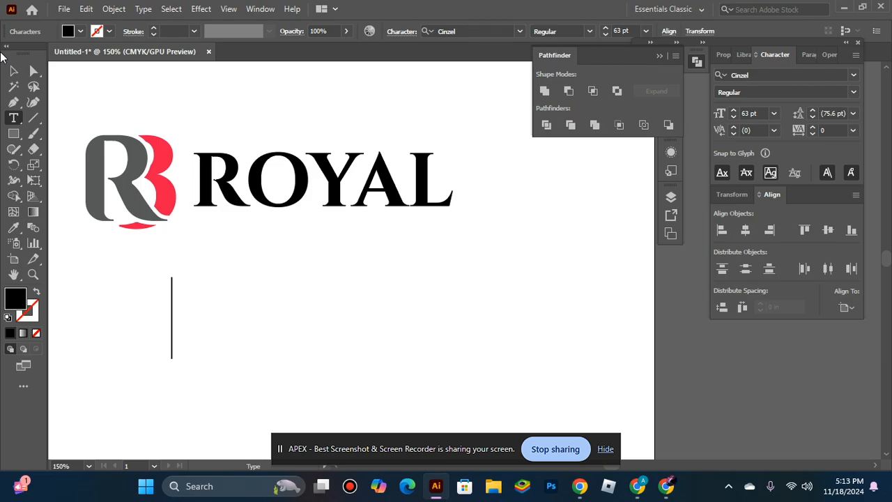
{"action": "type", "text": "T"}
{"action": "key", "text": "BackSpace"}
Enter the word three in lowercase letters in the emptied text object and deselect it.
{"action": "type", "text": "three"}
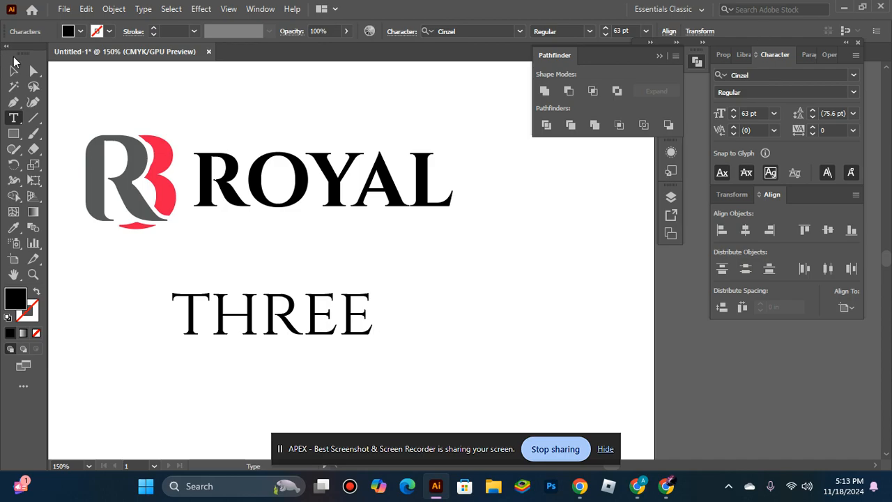
{"action": "key", "text": "Escape"}
{"action": "left_click", "coordinate": [460, 233]}
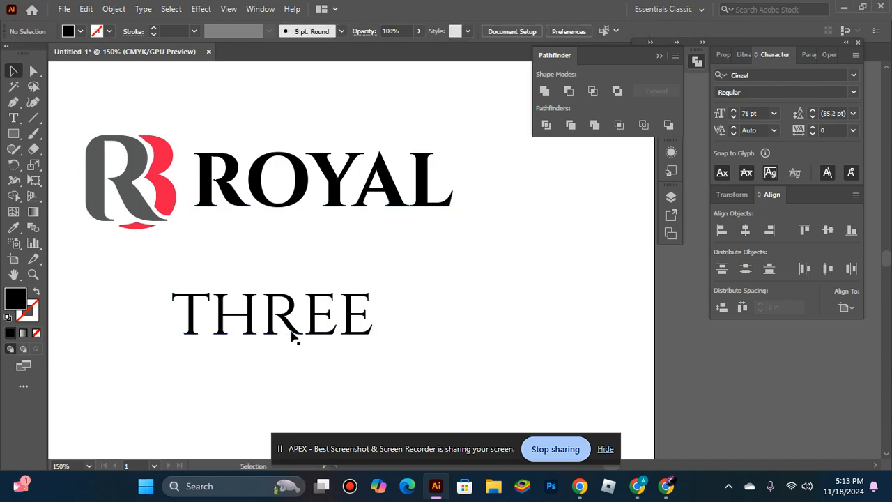
Move THREE directly beneath the right end of ROYAL and set ROYAL's font style to ExtraBold.
{"action": "left_click_drag", "start_coordinate": [293, 334], "coordinate": [374, 259]}
{"action": "left_click", "coordinate": [434, 174]}
{"action": "left_click", "coordinate": [589, 30]}
{"action": "left_click", "coordinate": [559, 99]}
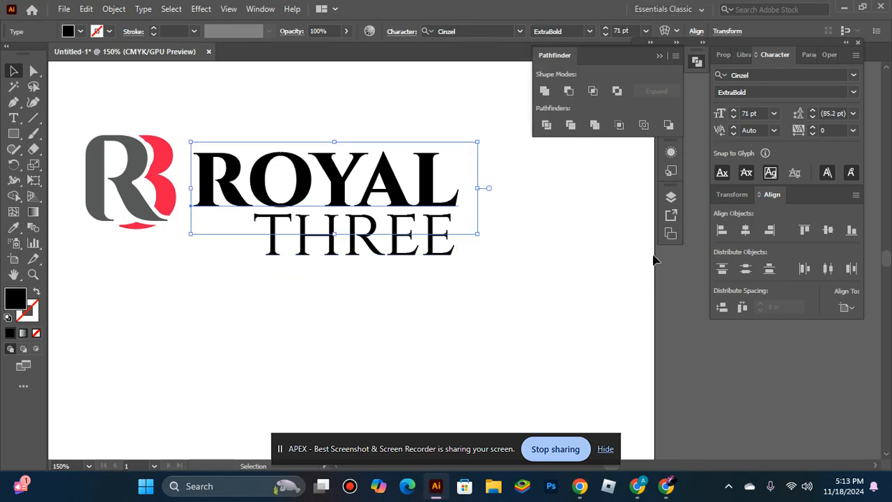
Select ROYAL and THREE together and align them horizontally to the right.
{"action": "left_click", "coordinate": [528, 317]}
{"action": "left_click", "coordinate": [398, 258]}
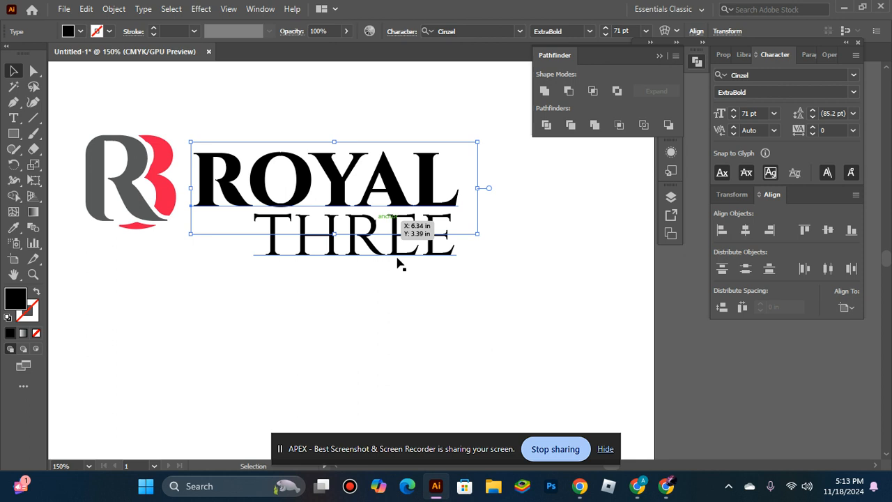
{"action": "left_click", "coordinate": [434, 157]}
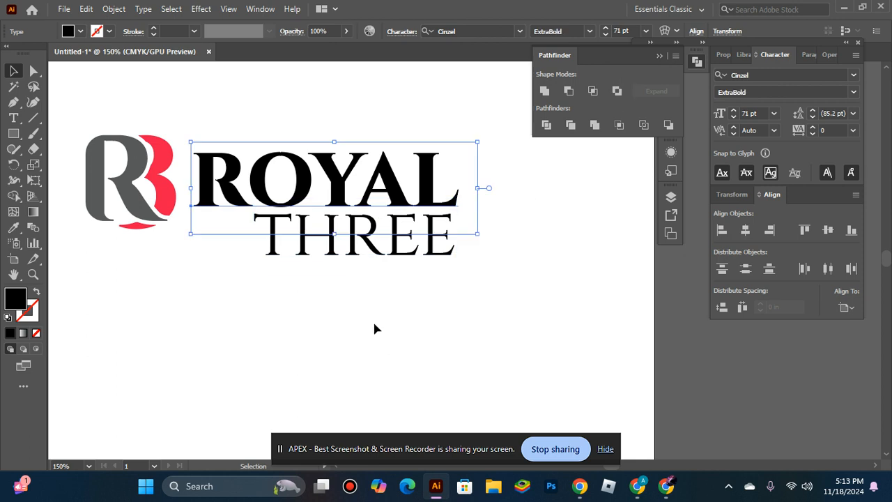
{"action": "left_click", "coordinate": [415, 259], "text": "shift"}
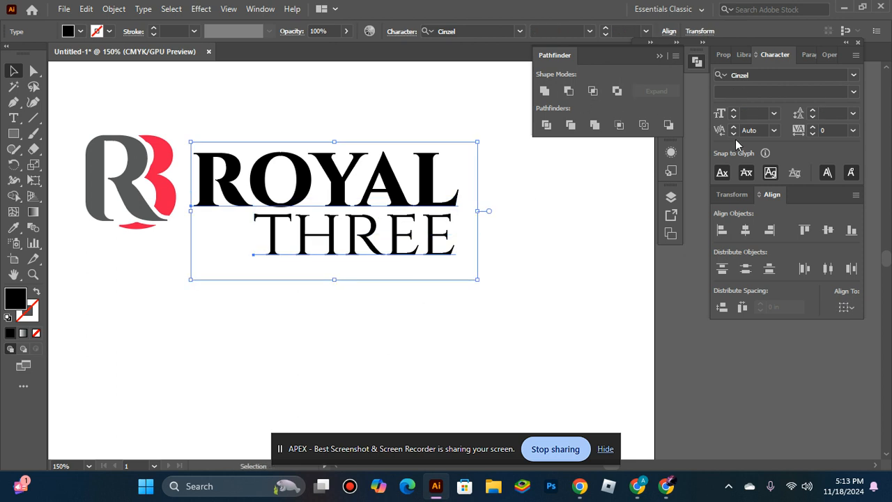
{"action": "left_click", "coordinate": [771, 231]}
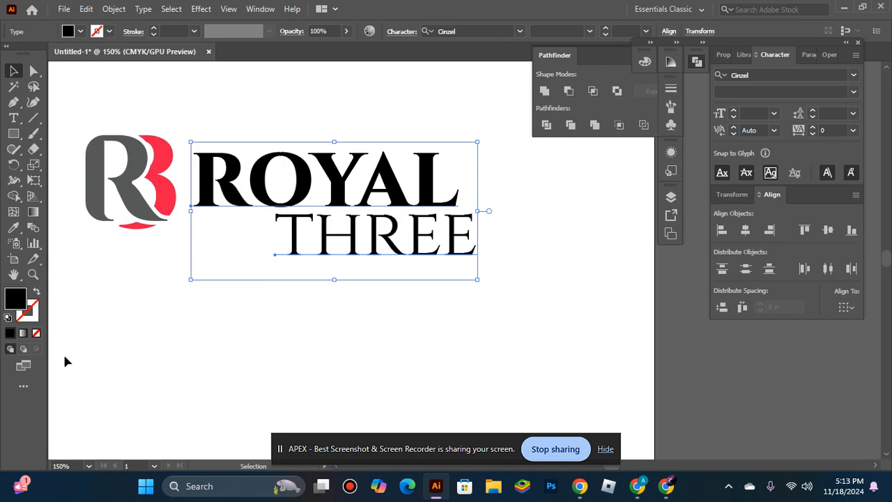
Reduce the font size of the ROYAL text to 61 pt.
{"action": "left_click", "coordinate": [281, 380]}
{"action": "left_click", "coordinate": [362, 198]}
{"action": "left_click", "coordinate": [413, 258], "text": "shift"}
{"action": "left_click", "coordinate": [355, 203]}
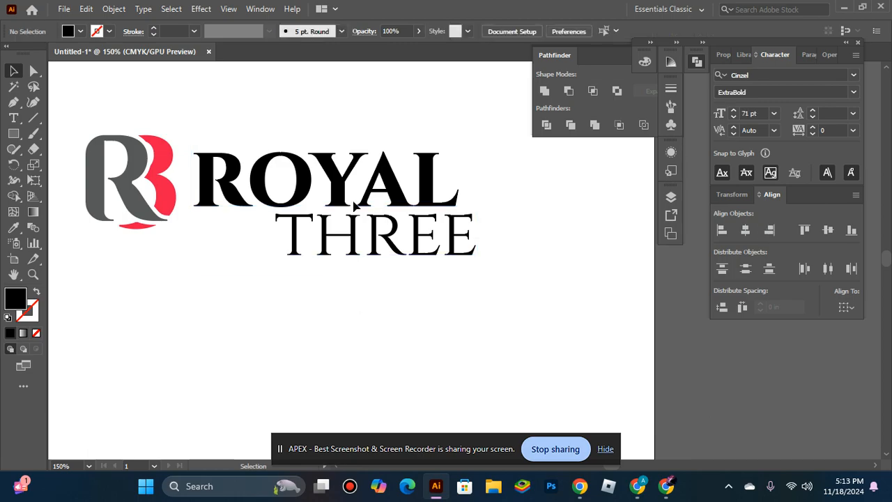
{"action": "left_click", "coordinate": [355, 197]}
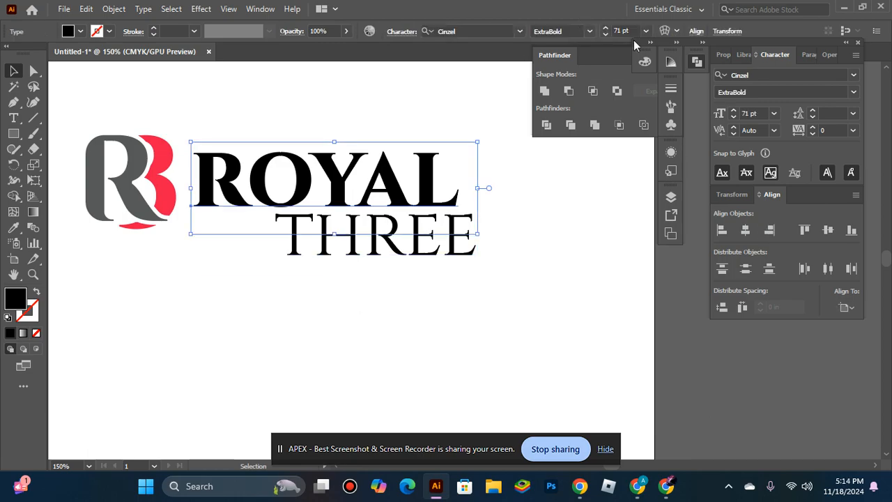
{"action": "left_click", "coordinate": [606, 35]}
{"action": "left_click", "coordinate": [605, 35]}
{"action": "left_click", "coordinate": [606, 35]}
Reduce the font size of the THREE text to 40 pt.
{"action": "left_click", "coordinate": [449, 255]}
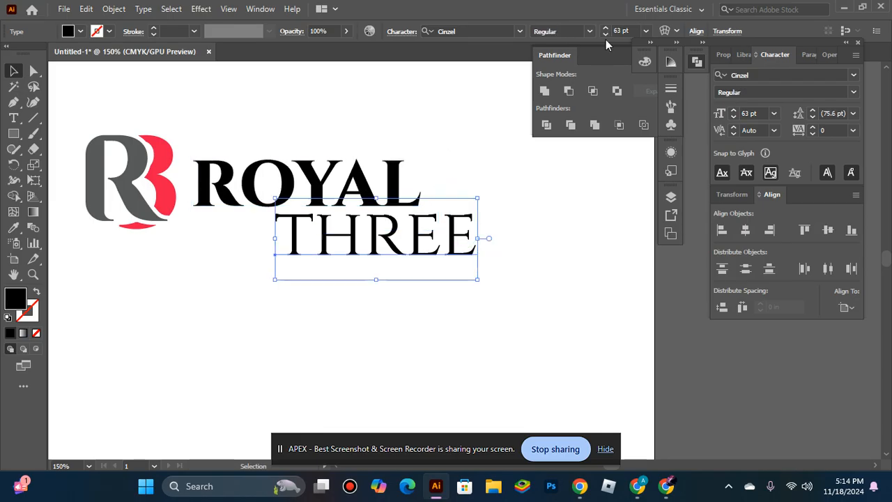
{"action": "left_click", "coordinate": [605, 35]}
{"action": "left_click", "coordinate": [605, 35]}
{"action": "left_click", "coordinate": [605, 35]}
{"action": "left_click", "coordinate": [605, 35]}
{"action": "left_click", "coordinate": [605, 35]}
{"action": "left_click", "coordinate": [606, 35]}
{"action": "left_click", "coordinate": [605, 35]}
{"action": "left_click", "coordinate": [606, 35]}
{"action": "left_click", "coordinate": [605, 35]}
{"action": "left_click", "coordinate": [606, 35]}
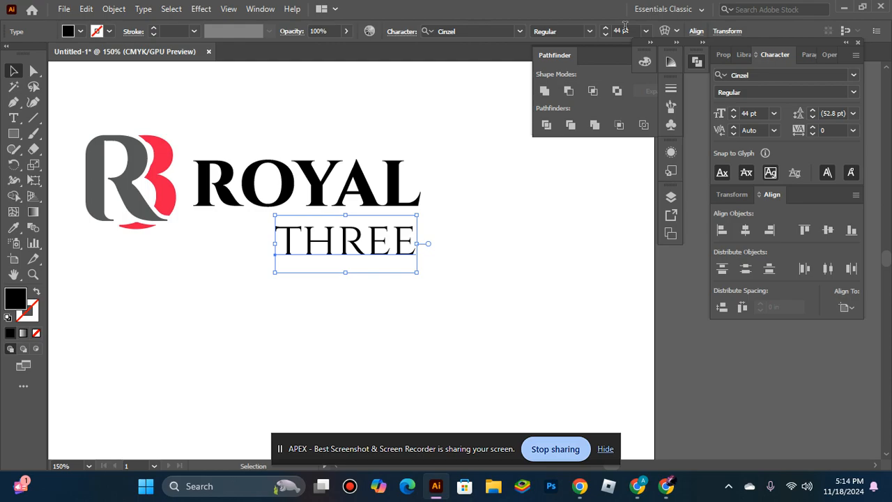
{"action": "left_click", "coordinate": [606, 35]}
{"action": "left_click", "coordinate": [606, 35]}
{"action": "left_click", "coordinate": [606, 35]}
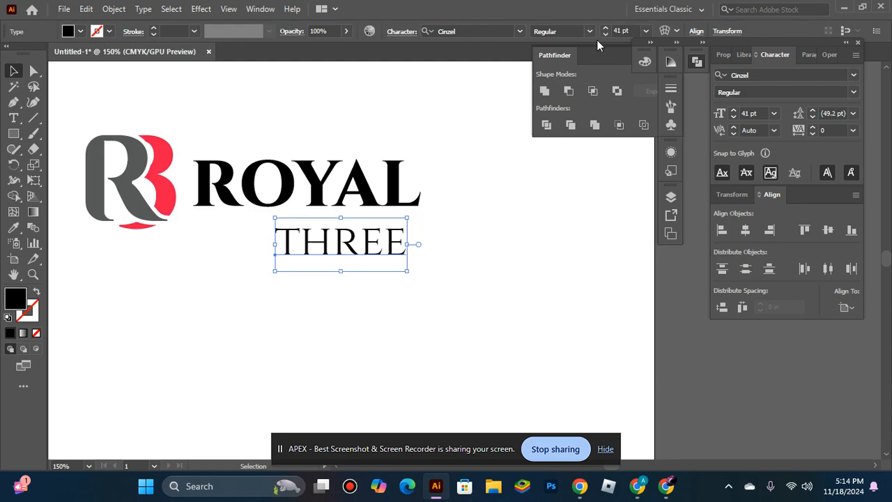
Set ROYAL's font size to 60 pt and align ROYAL and THREE horizontally to the right.
{"action": "left_click", "coordinate": [390, 169]}
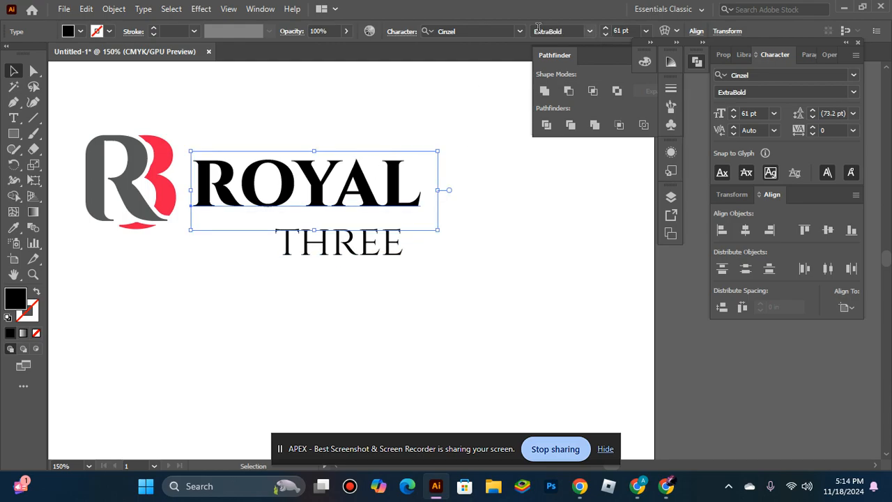
{"action": "left_click", "coordinate": [606, 35]}
{"action": "left_click", "coordinate": [390, 244], "text": "shift"}
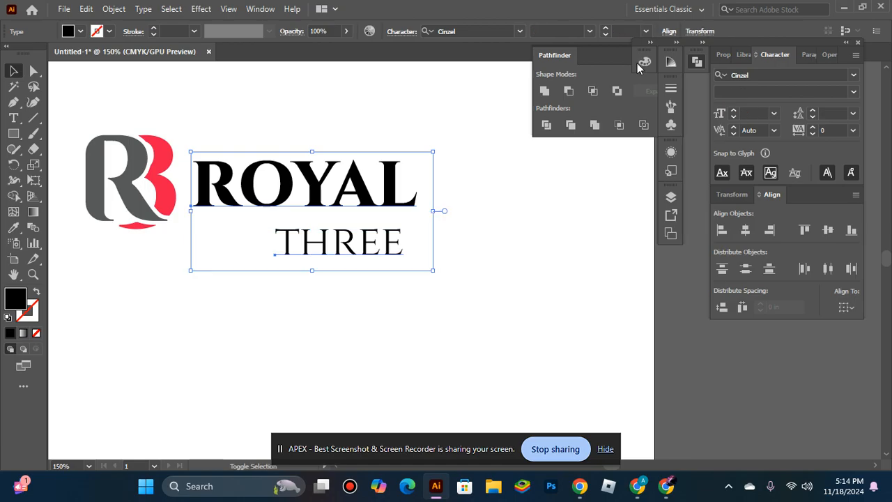
{"action": "left_click", "coordinate": [769, 230]}
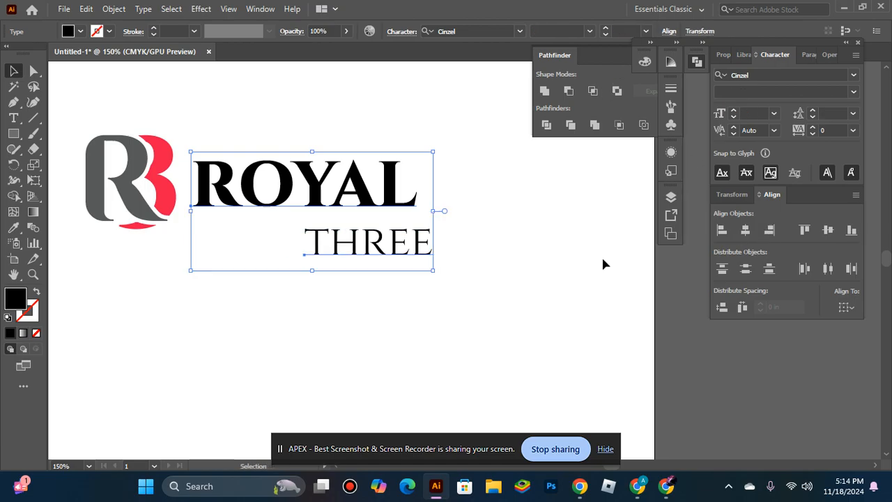
{"action": "left_click", "coordinate": [504, 278]}
Nudge THREE upward in small increments until it sits just below the right end of ROYAL.
{"action": "left_click", "coordinate": [410, 247]}
{"action": "key", "text": "Up"}
{"action": "key", "text": "Up"}
{"action": "key", "text": "Up"}
{"action": "key", "text": "Up"}
{"action": "key", "text": "Up"}
{"action": "key", "text": "Up"}
{"action": "key", "text": "Up"}
{"action": "key", "text": "Up"}
{"action": "key", "text": "Up"}
{"action": "key", "text": "Up"}
{"action": "key", "text": "Up"}
{"action": "key", "text": "Up"}
{"action": "key", "text": "Up"}
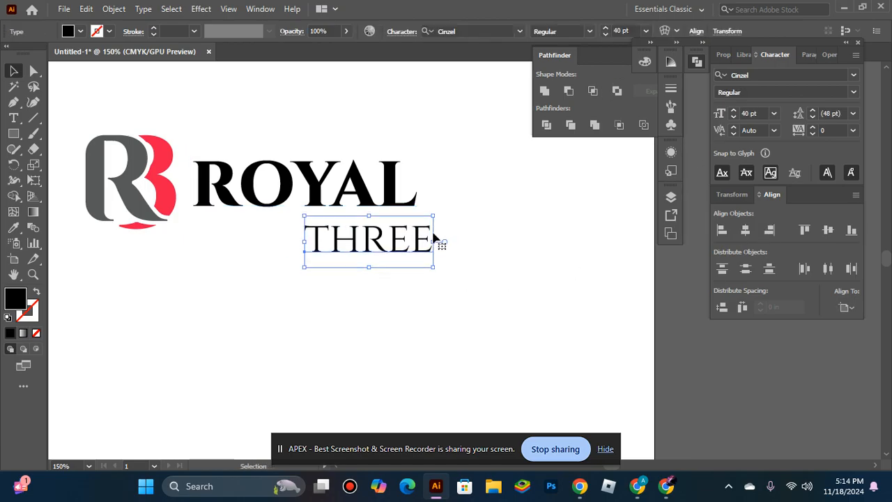
{"action": "key", "text": "Up"}
{"action": "key", "text": "Up"}
{"action": "key", "text": "Up"}
{"action": "key", "text": "Up"}
{"action": "key", "text": "Up"}
{"action": "key", "text": "Up"}
{"action": "key", "text": "Up"}
{"action": "left_click", "coordinate": [499, 228]}
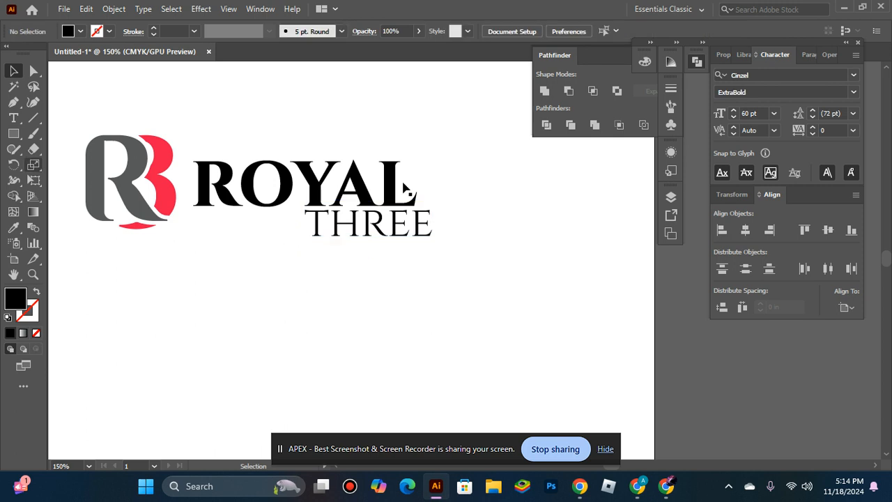
Convert the ROYAL and THREE texts to outlines.
{"action": "left_click_drag", "start_coordinate": [453, 255], "coordinate": [453, 256]}
{"action": "right_click", "coordinate": [453, 256]}
{"action": "left_click", "coordinate": [435, 285]}
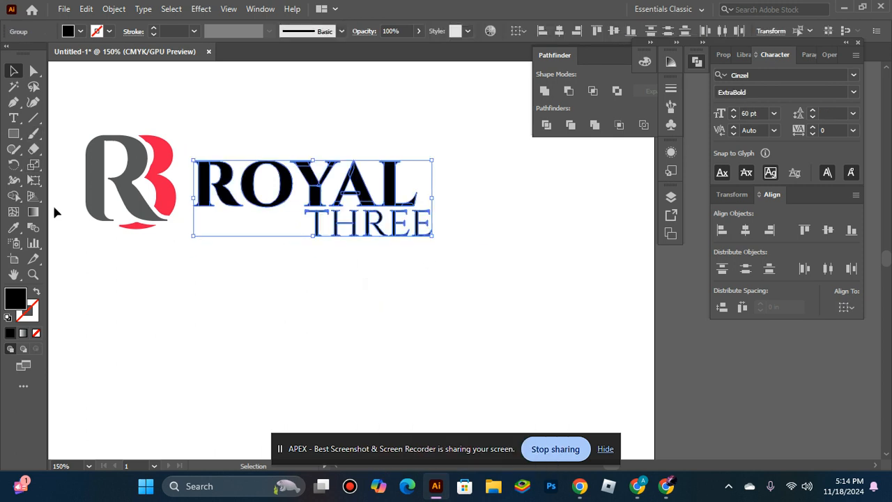
{"action": "left_click", "coordinate": [239, 268]}
Recolor the outlined ROYAL with the gray sampled from the monogram's R.
{"action": "left_click", "coordinate": [249, 206]}
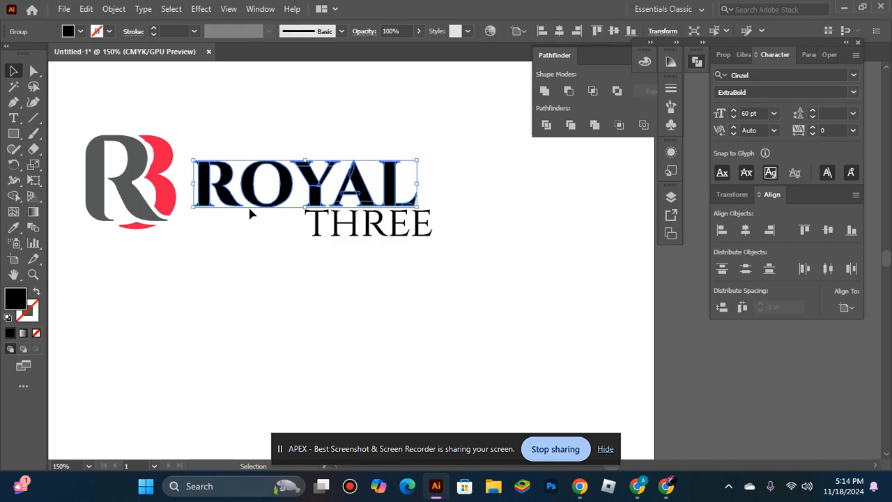
{"action": "left_click", "coordinate": [13, 227]}
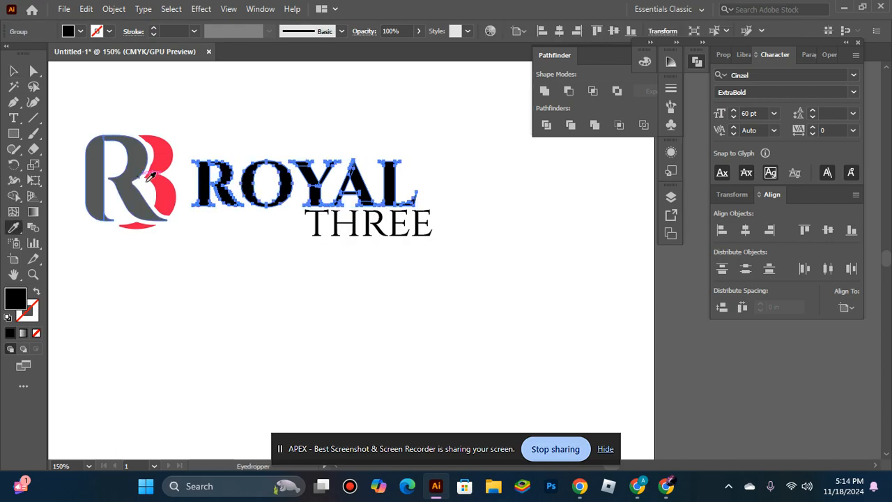
{"action": "left_click", "coordinate": [113, 178]}
{"action": "key", "text": "v"}
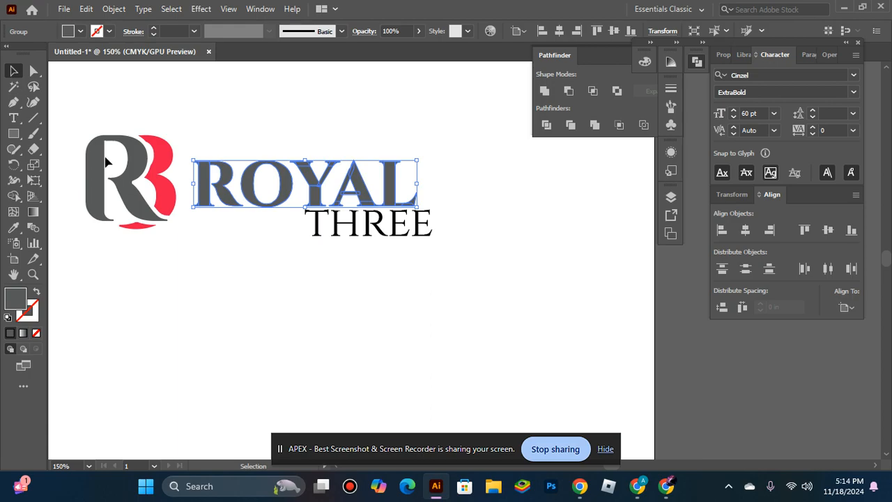
Recolor the outlined THREE with the red sampled from the monogram's 3.
{"action": "left_click", "coordinate": [310, 241]}
{"action": "left_click", "coordinate": [382, 217]}
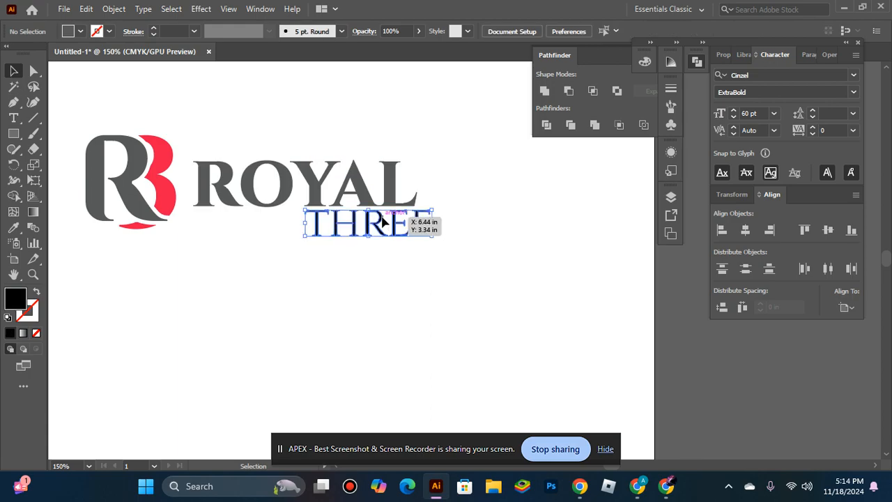
{"action": "left_click", "coordinate": [14, 227]}
{"action": "left_click", "coordinate": [168, 154]}
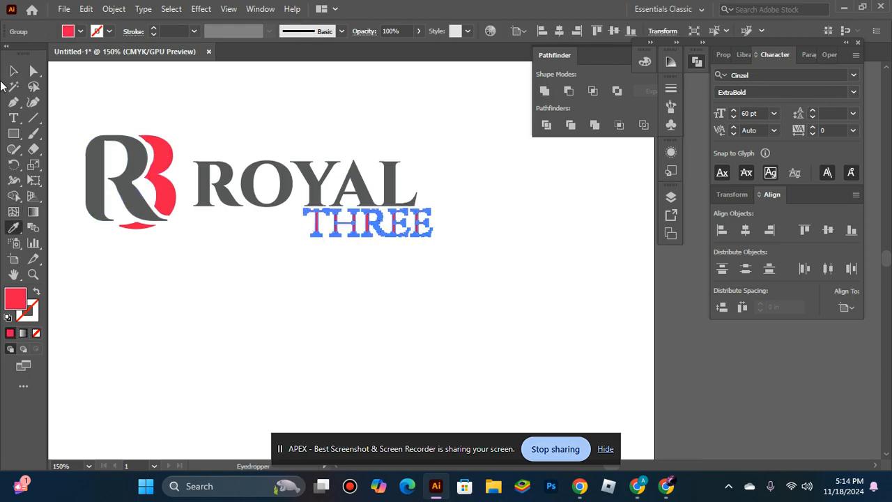
{"action": "left_click", "coordinate": [14, 71]}
Group ROYAL with THREE and align the group and the R3 monogram on their vertical centers.
{"action": "left_click", "coordinate": [227, 201]}
{"action": "left_click_drag", "start_coordinate": [226, 133], "coordinate": [475, 299]}
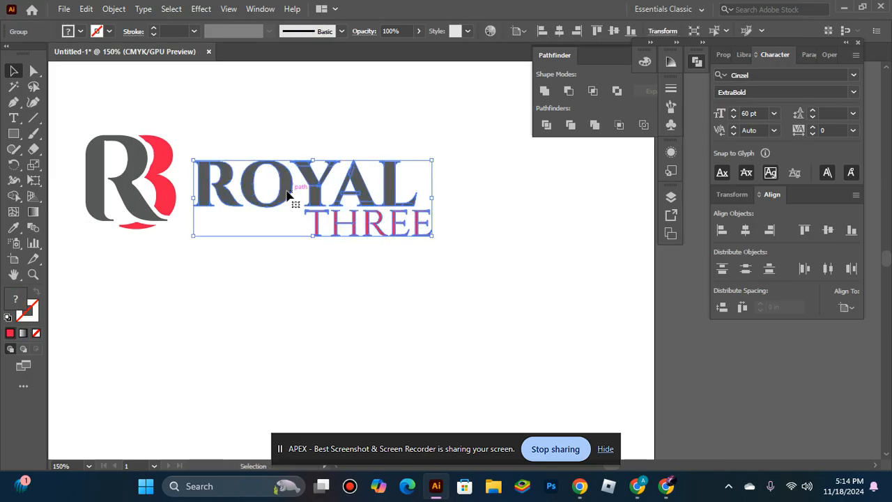
{"action": "left_click", "coordinate": [145, 191]}
{"action": "left_click", "coordinate": [262, 205], "text": "shift"}
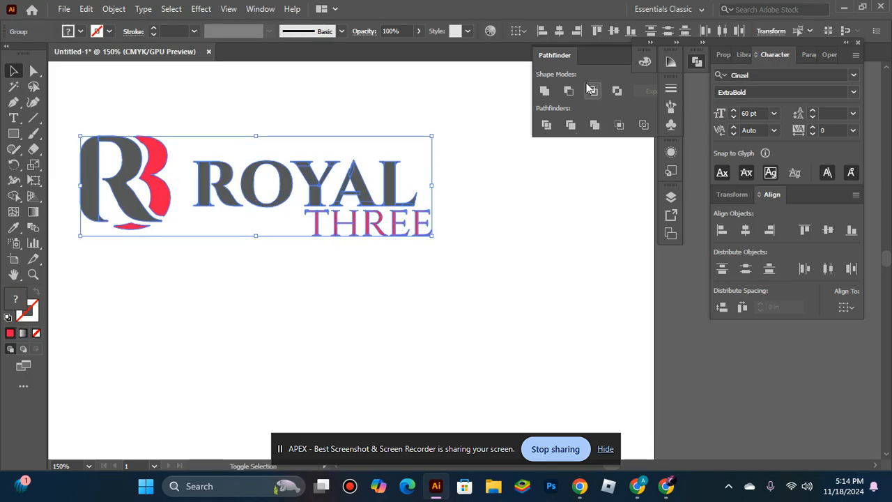
{"action": "left_click", "coordinate": [827, 230]}
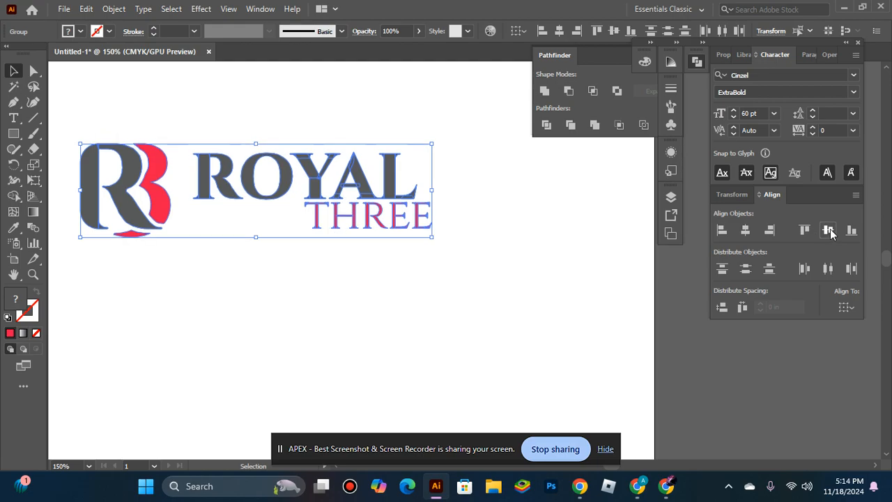
{"action": "left_click", "coordinate": [219, 233]}
Scale the R3 monogram down slightly about its center, keeping it vertically aligned with the company name.
{"action": "left_click", "coordinate": [166, 210]}
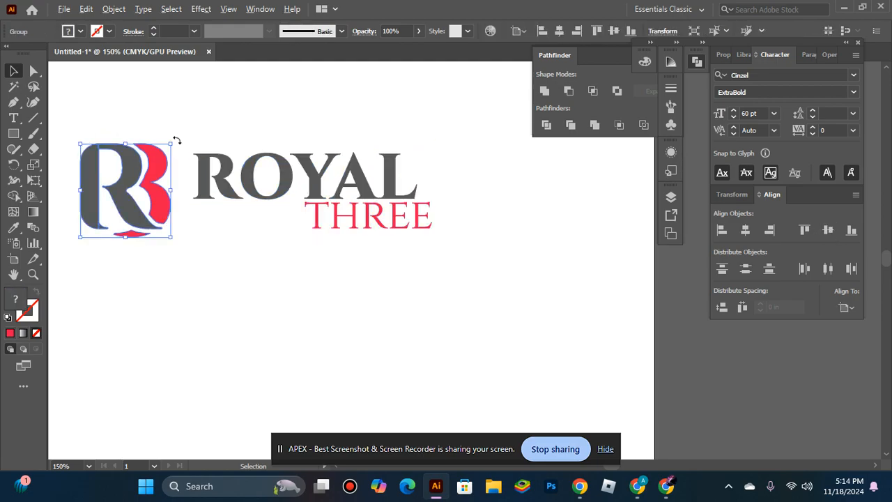
{"action": "mouse_move", "coordinate": [171, 144]}
{"action": "left_mouse_down"}
{"action": "mouse_move", "coordinate": [183, 138]}
{"action": "mouse_move", "coordinate": [165, 149]}
{"action": "left_mouse_up"}
{"action": "left_click", "coordinate": [178, 251]}
{"action": "left_click", "coordinate": [152, 184]}
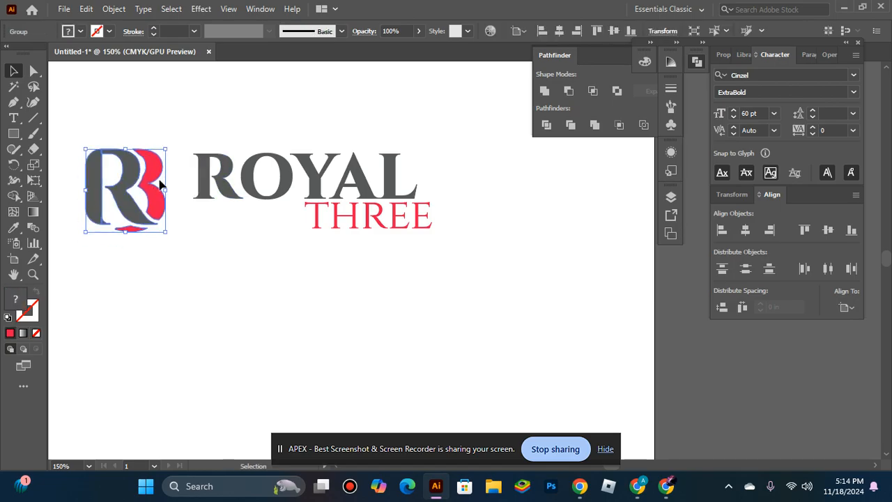
{"action": "left_click", "coordinate": [245, 199], "text": "shift"}
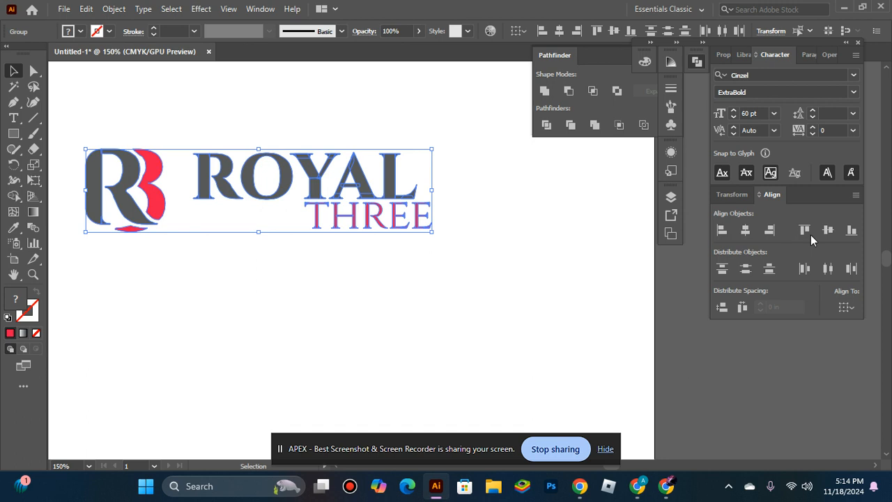
{"action": "left_click", "coordinate": [253, 332]}
Move the R3 monogram horizontally closer to ROYAL, leaving only a small gap between them.
{"action": "left_click", "coordinate": [157, 198]}
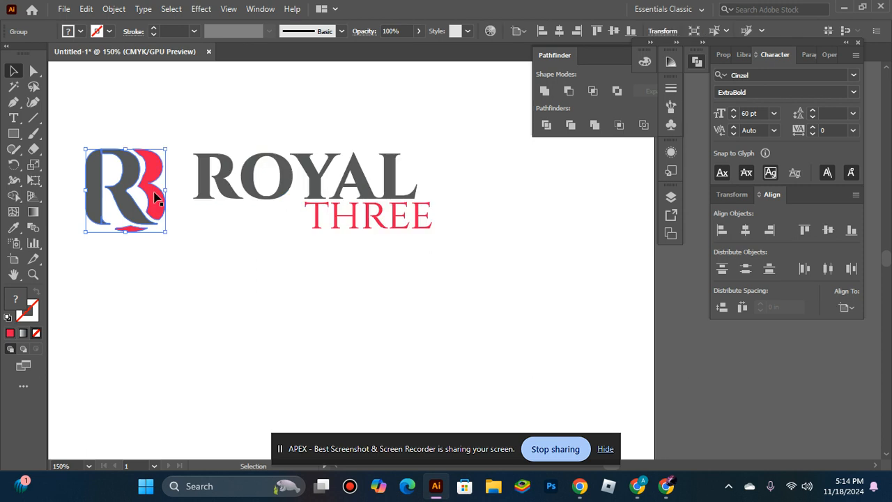
{"action": "left_click_drag", "start_coordinate": [157, 198], "coordinate": [180, 193]}
{"action": "left_click", "coordinate": [264, 296]}
{"action": "left_click", "coordinate": [248, 255]}
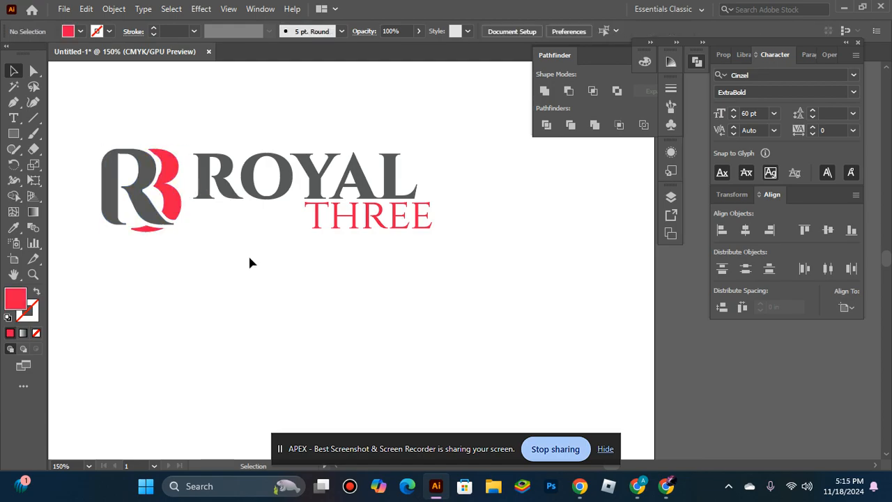
Select the monogram and the company name together and group them into one logo.
{"action": "key", "text": "ctrl+1"}
{"action": "key", "text": "ctrl+space"}
{"action": "left_click_drag", "start_coordinate": [662, 348], "coordinate": [657, 349]}
{"action": "key", "text": "space"}
{"action": "left_click", "coordinate": [495, 288], "text": "ctrl+alt"}
{"action": "scroll", "coordinate": [448, 265], "scroll_direction": "up", "scroll_amount": 1}
{"action": "scroll", "coordinate": [447, 264], "scroll_direction": "down", "scroll_amount": 2}
{"action": "left_click_drag", "start_coordinate": [469, 208], "coordinate": [566, 259]}
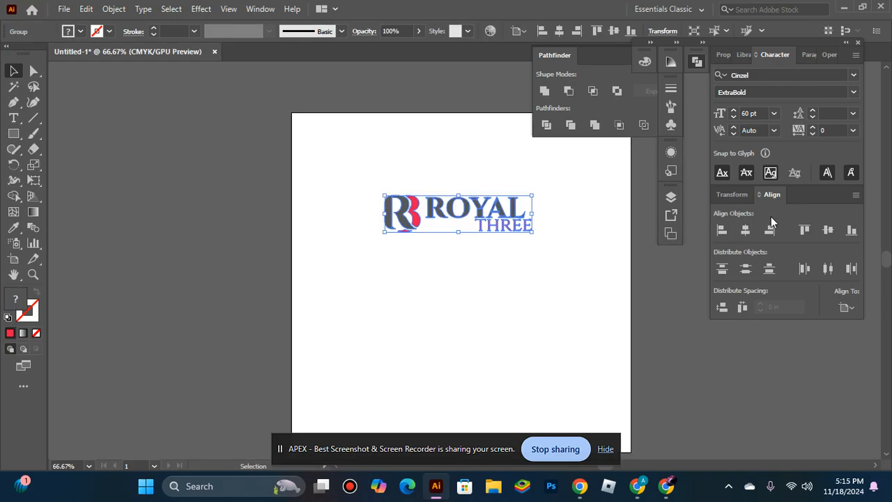